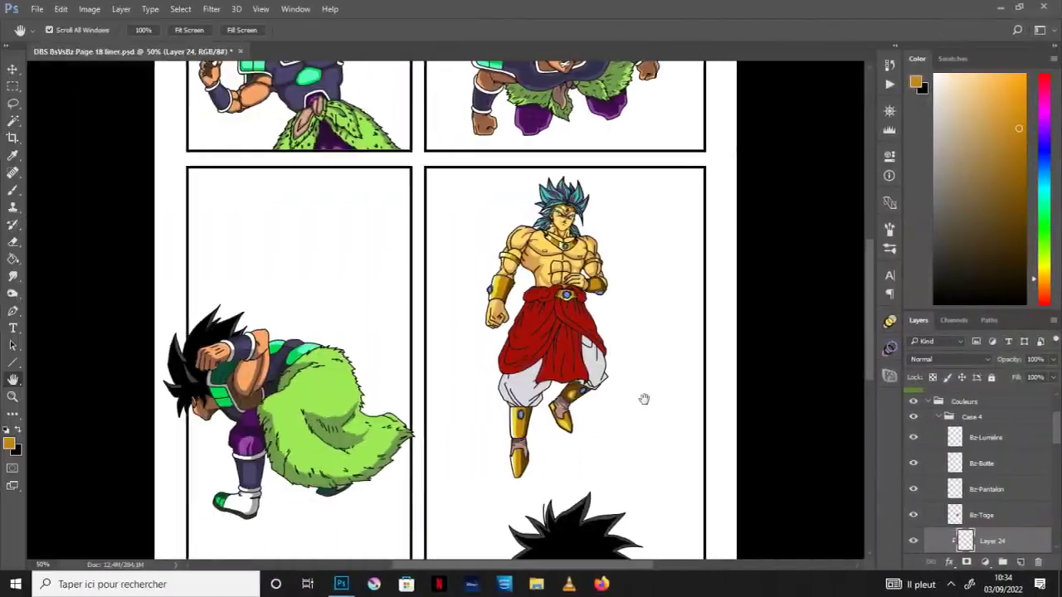
Step: Sample dark blue and pink from the Broly colour chart, keeping dark blue in front, and return to the page
{"action": "left_click", "coordinate": [410, 533]}
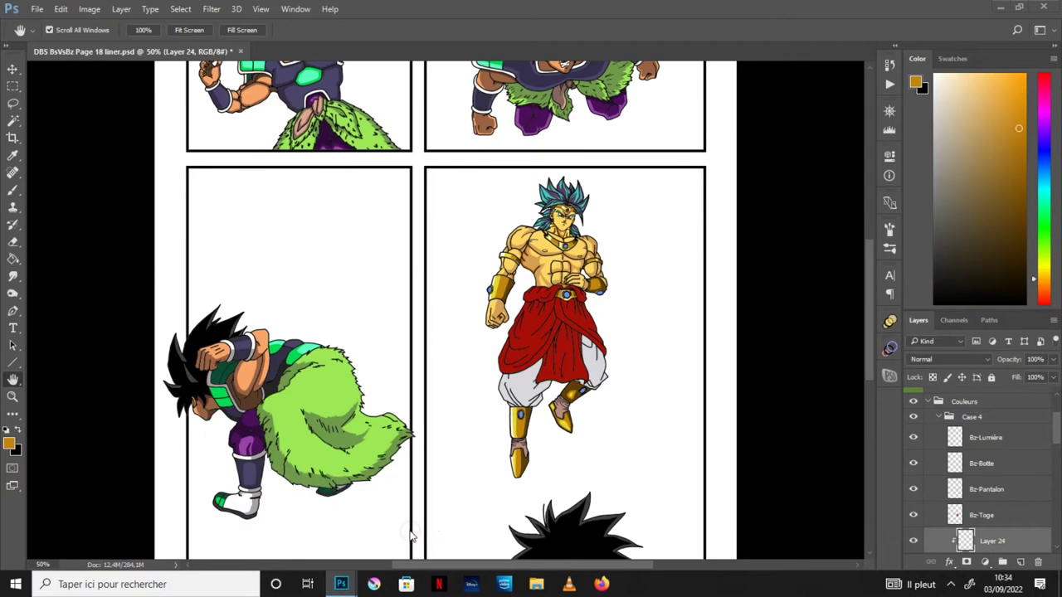
{"action": "left_click", "coordinate": [13, 158]}
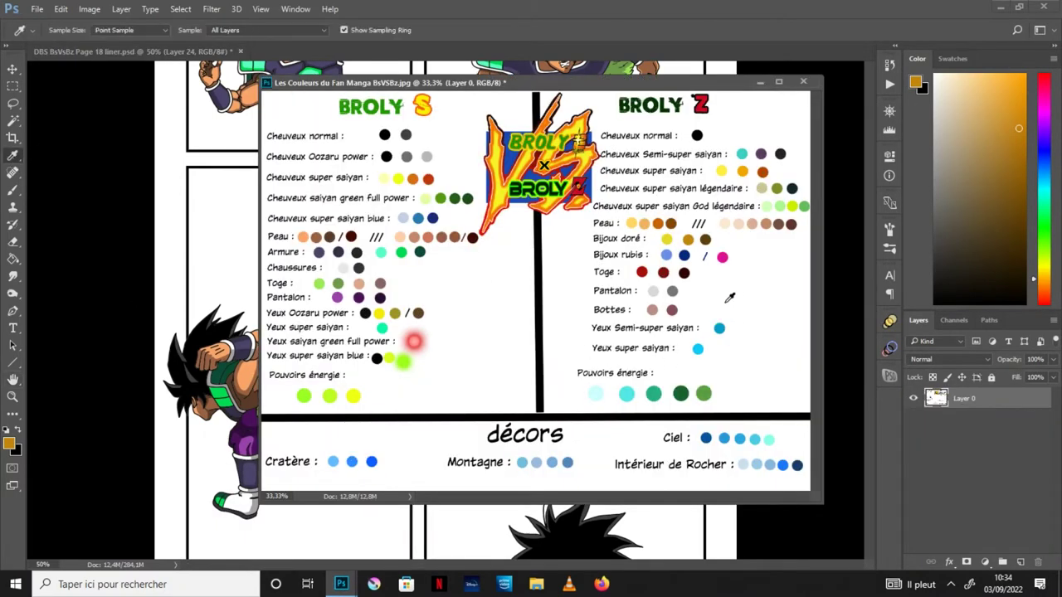
{"action": "left_click", "coordinate": [686, 252]}
{"action": "key", "text": "x"}
{"action": "left_click", "coordinate": [725, 258]}
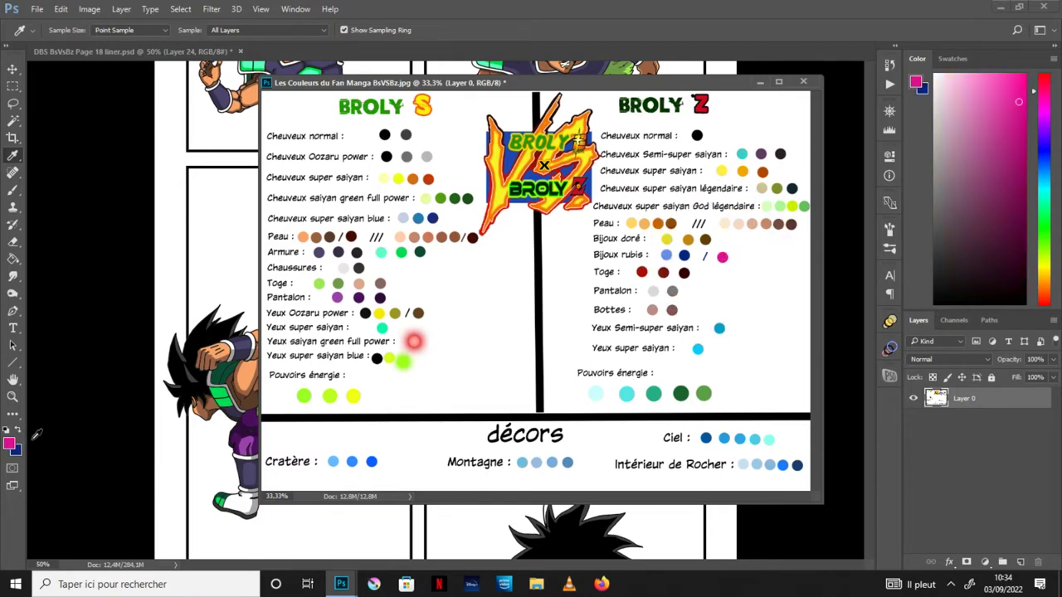
{"action": "key", "text": "x"}
{"action": "left_click", "coordinate": [759, 82]}
{"action": "left_click", "coordinate": [13, 379]}
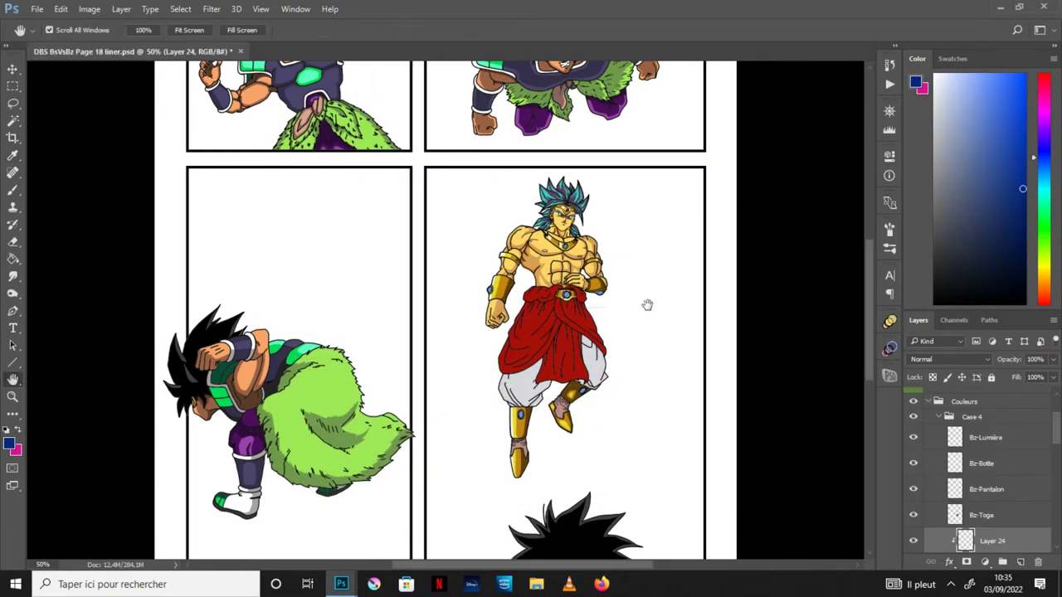
Step: Zoom in on Broly's torso and set pure white as the background colour behind dark blue
{"action": "key", "text": "ctrl+plus"}
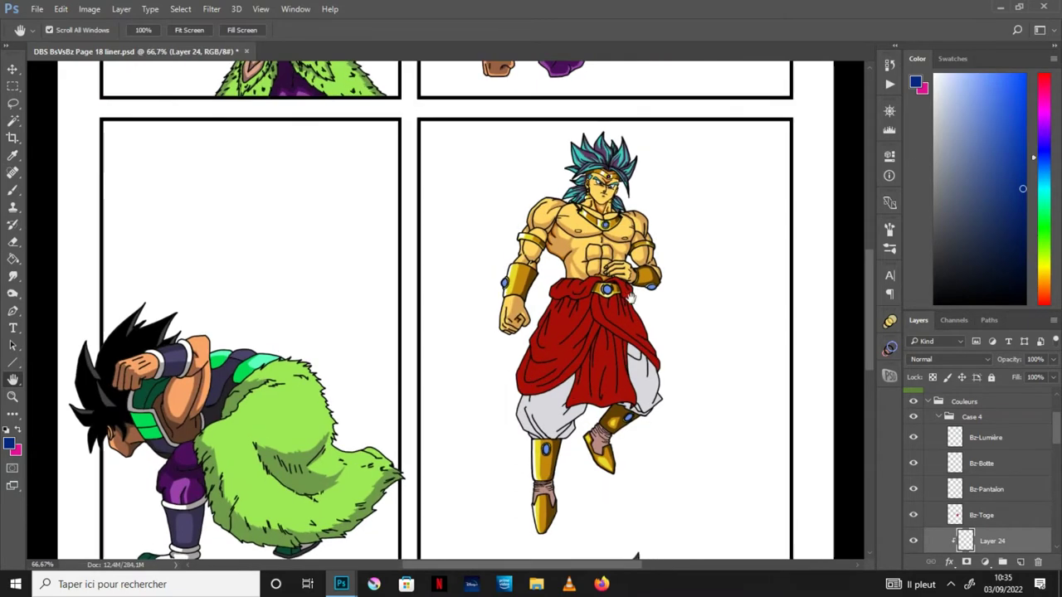
{"action": "key", "text": "ctrl+plus"}
{"action": "key", "text": "ctrl+plus"}
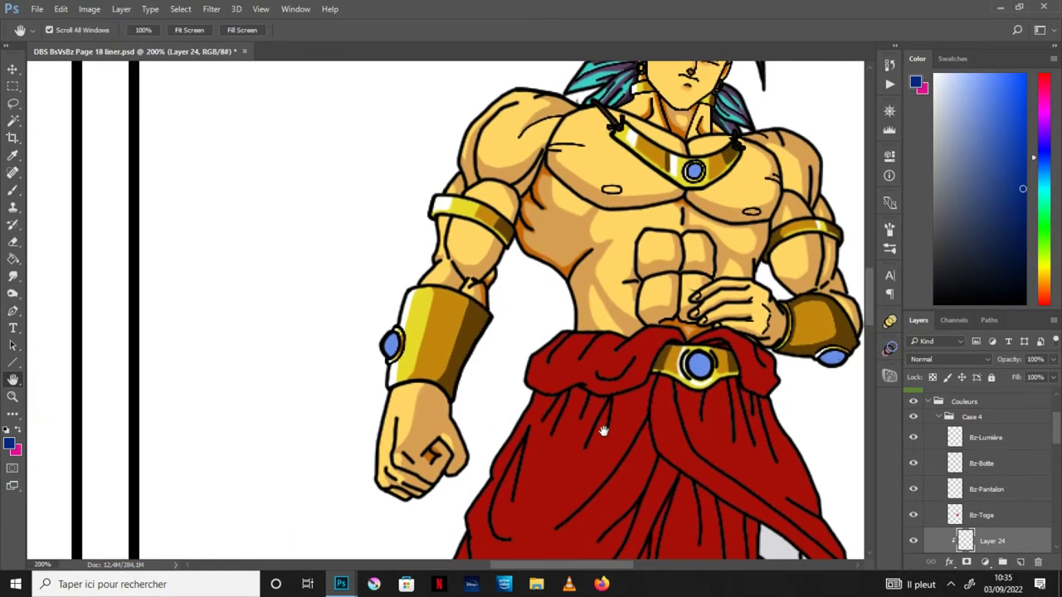
{"action": "key", "text": "x"}
{"action": "left_click_drag", "start_coordinate": [934, 75], "coordinate": [945, 92]}
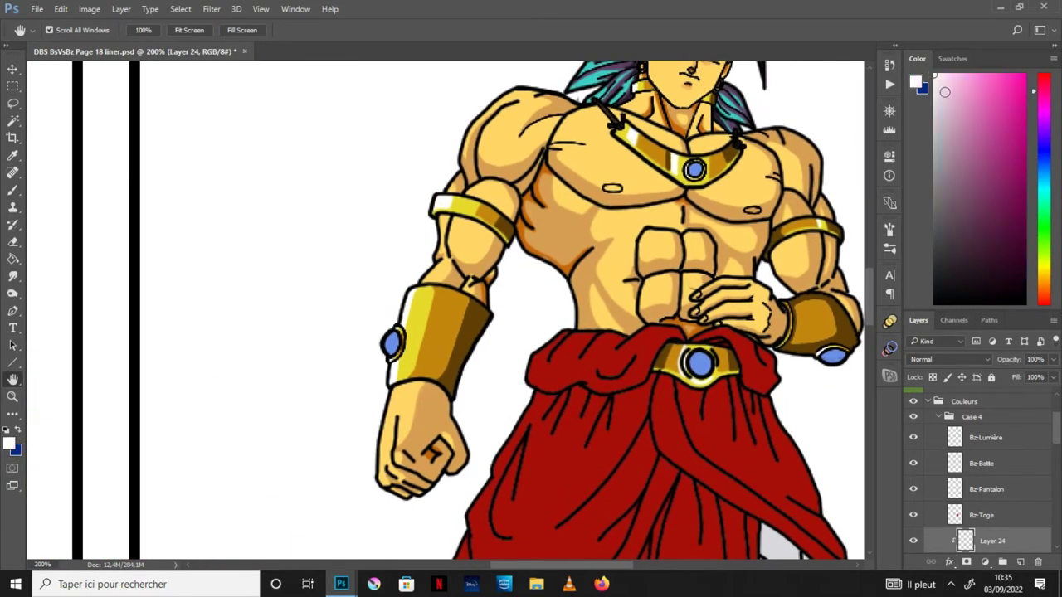
{"action": "left_click", "coordinate": [20, 432]}
Step: Zoom onto the necklace gem and brush dark blue shading plus a white highlight on it
{"action": "left_click_drag", "start_coordinate": [694, 265], "coordinate": [589, 361]}
{"action": "key", "text": "ctrl+plus"}
{"action": "mouse_move", "coordinate": [739, 320]}
{"action": "left_mouse_down"}
{"action": "mouse_move", "coordinate": [593, 444]}
{"action": "mouse_move", "coordinate": [495, 467]}
{"action": "left_mouse_up"}
{"action": "key", "text": "ctrl+plus"}
{"action": "key", "text": "ctrl+plus"}
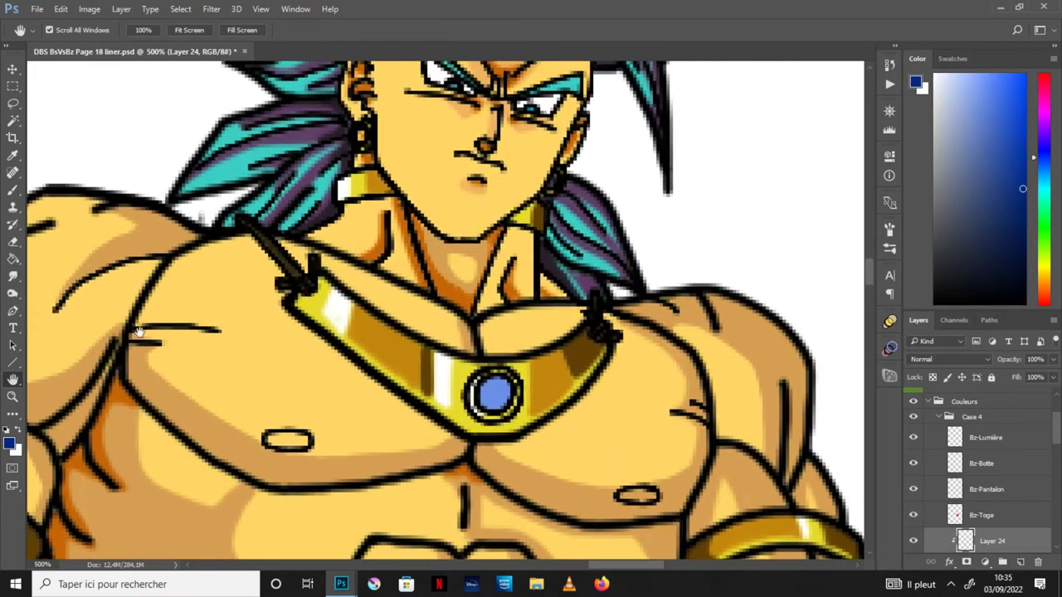
{"action": "scroll", "coordinate": [1056, 436], "scroll_direction": "down", "scroll_amount": 1}
{"action": "key", "text": "b"}
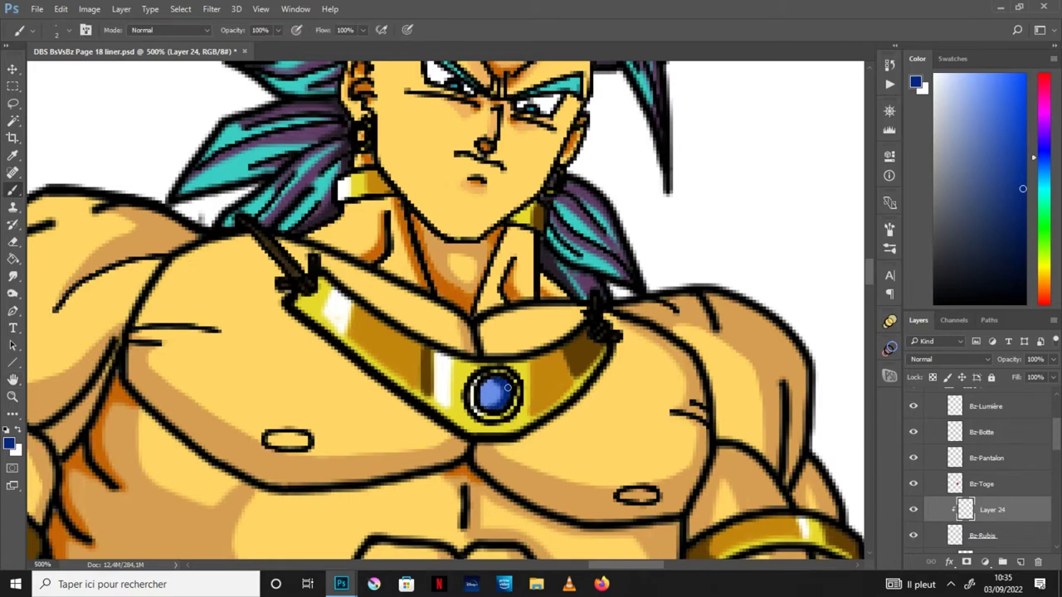
{"action": "key", "text": "x"}
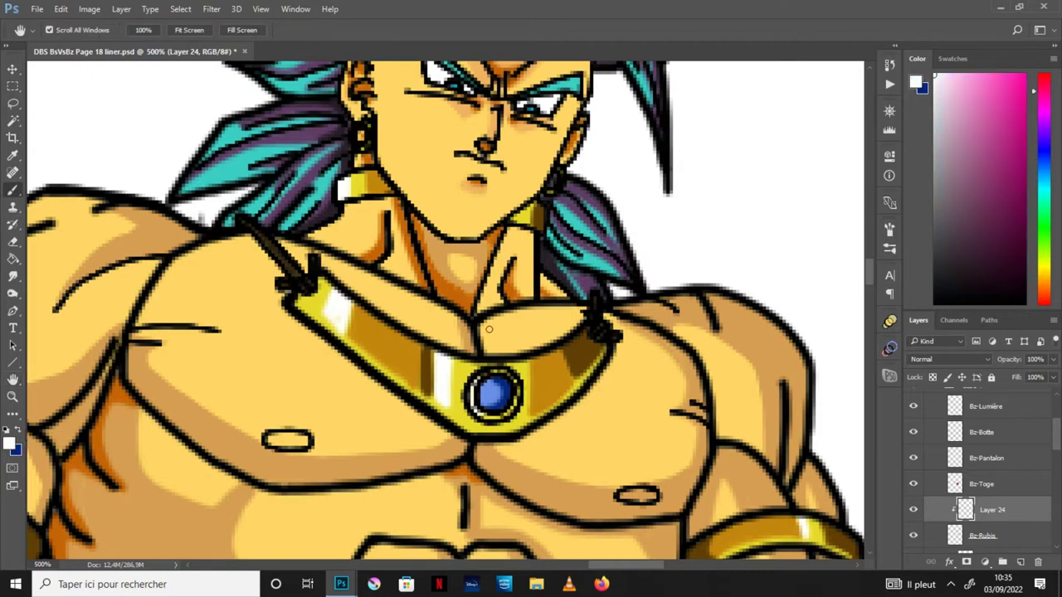
{"action": "key", "text": "h"}
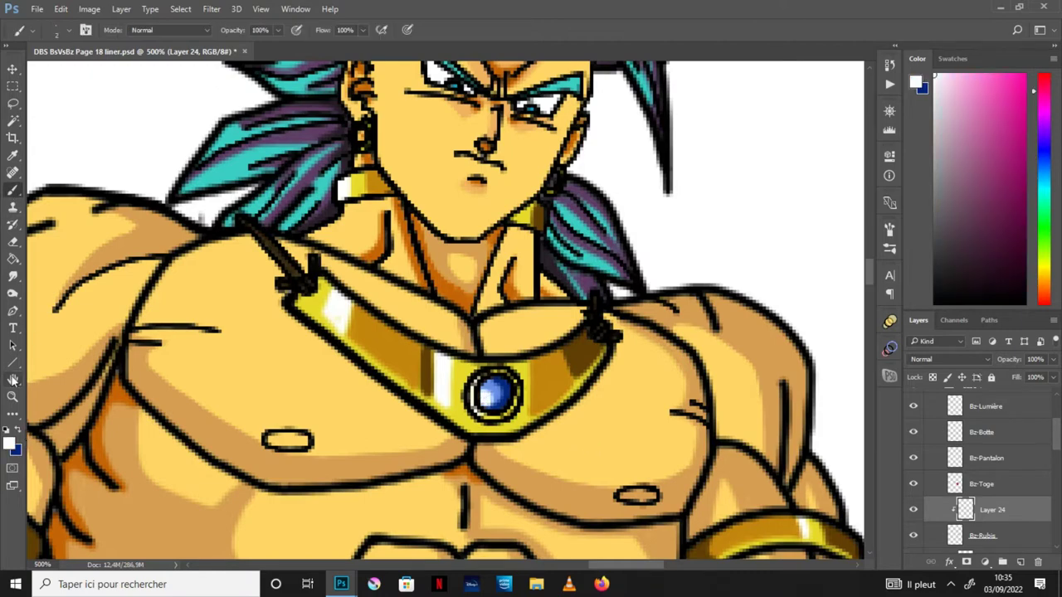
{"action": "left_click_drag", "start_coordinate": [656, 362], "coordinate": [116, 252]}
Step: Try dark blue brush strokes on the belt gem, then undo them
{"action": "left_click", "coordinate": [12, 189]}
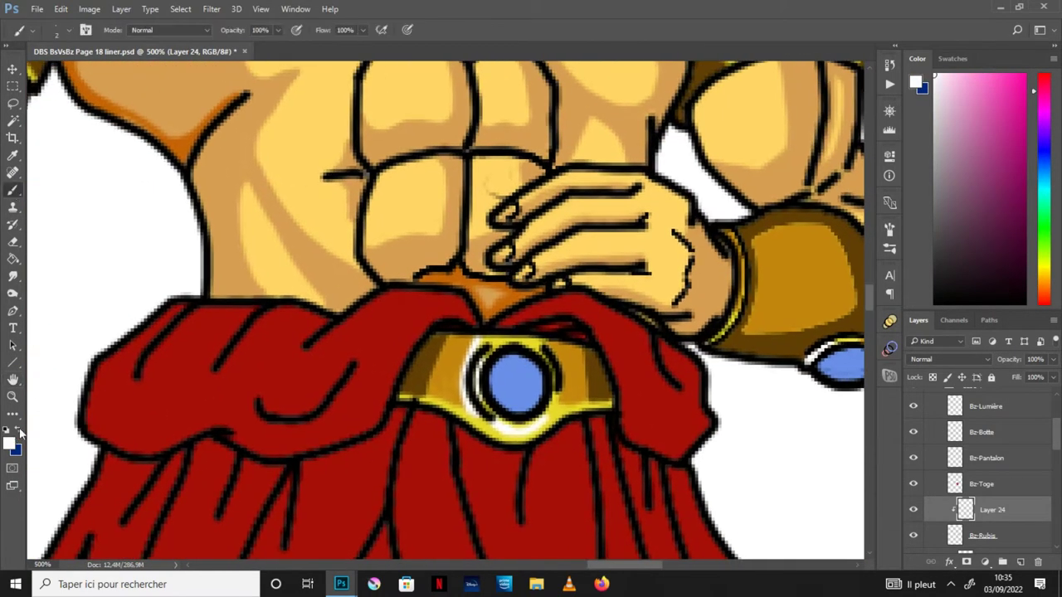
{"action": "key", "text": "x"}
{"action": "mouse_move", "coordinate": [503, 401]}
{"action": "left_mouse_down"}
{"action": "mouse_move", "coordinate": [520, 369]}
{"action": "mouse_move", "coordinate": [508, 406]}
{"action": "left_mouse_up"}
{"action": "left_click_drag", "start_coordinate": [533, 370], "coordinate": [512, 408]}
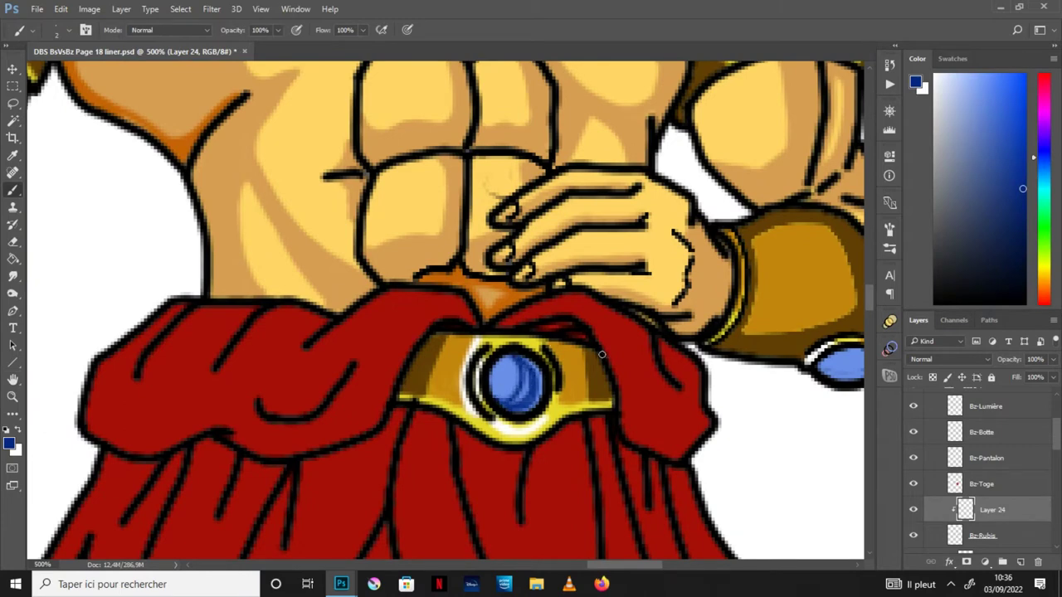
{"action": "key", "text": "ctrl+z"}
{"action": "key", "text": "ctrl+z"}
{"action": "key", "text": "ctrl+z"}
Step: Lasso the crescent on the belt gem's right side and fill it with colour
{"action": "key", "text": "l"}
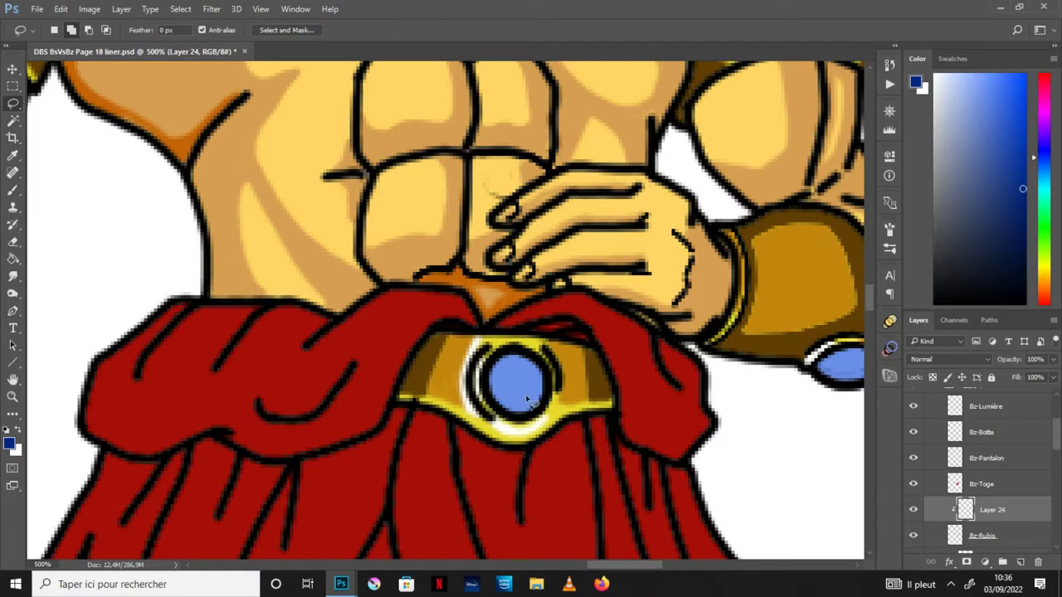
{"action": "right_click", "coordinate": [501, 398]}
{"action": "left_click", "coordinate": [504, 413]}
{"action": "mouse_move", "coordinate": [512, 357]}
{"action": "left_mouse_down"}
{"action": "mouse_move", "coordinate": [567, 404]}
{"action": "mouse_move", "coordinate": [521, 423]}
{"action": "left_mouse_up"}
{"action": "key", "text": "g"}
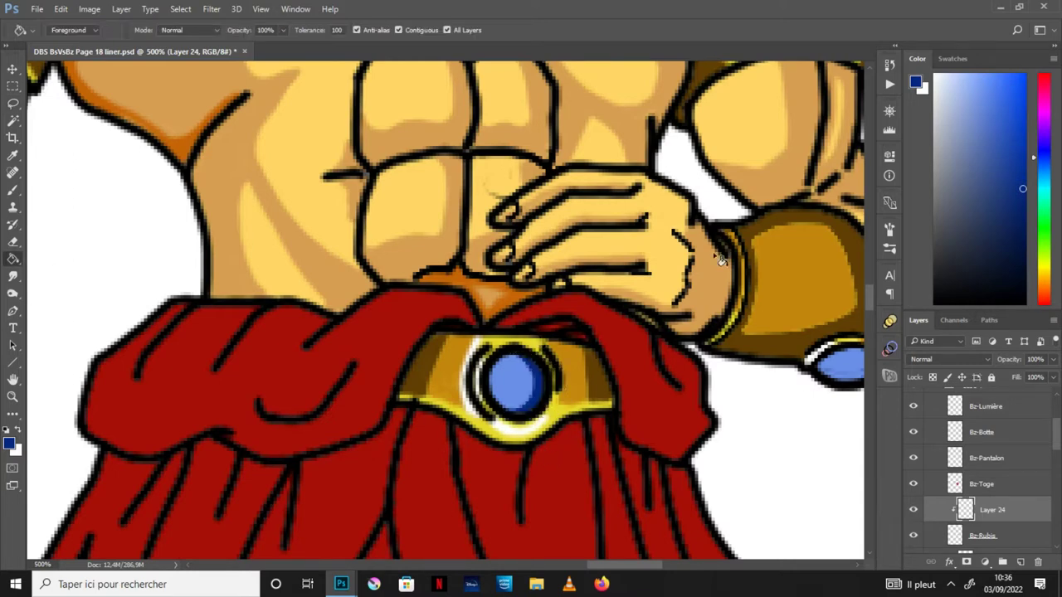
{"action": "left_click", "coordinate": [576, 345]}
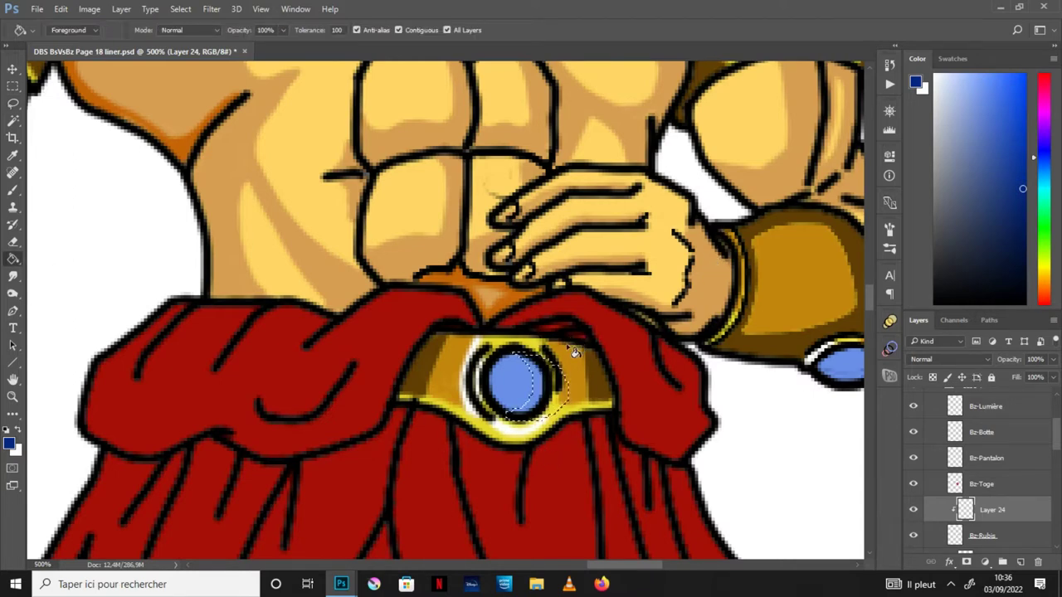
Step: Brush darker blue over the crescent, add a white highlight streak, and darken the gem's left edge
{"action": "key", "text": "b"}
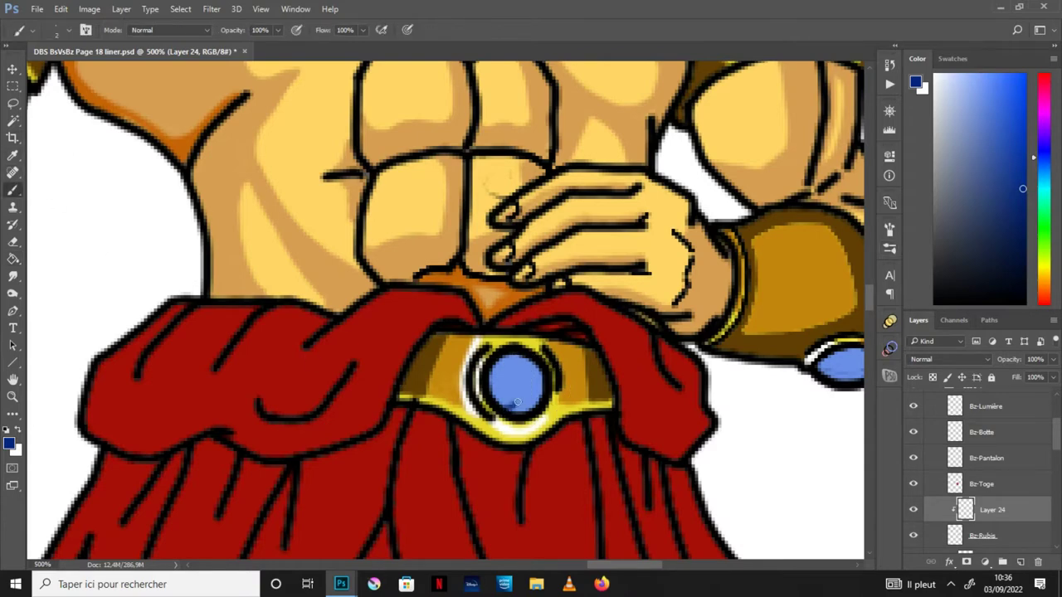
{"action": "left_click_drag", "start_coordinate": [528, 397], "coordinate": [539, 376]}
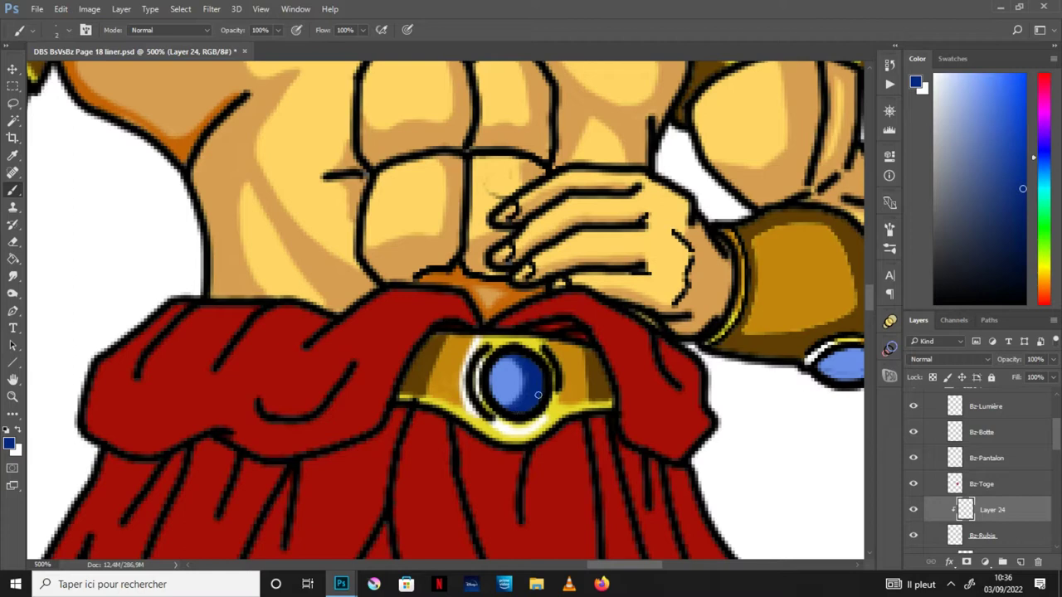
{"action": "left_click", "coordinate": [16, 429]}
{"action": "mouse_move", "coordinate": [510, 376]}
{"action": "left_mouse_down"}
{"action": "mouse_move", "coordinate": [510, 386]}
{"action": "mouse_move", "coordinate": [514, 371]}
{"action": "left_mouse_up"}
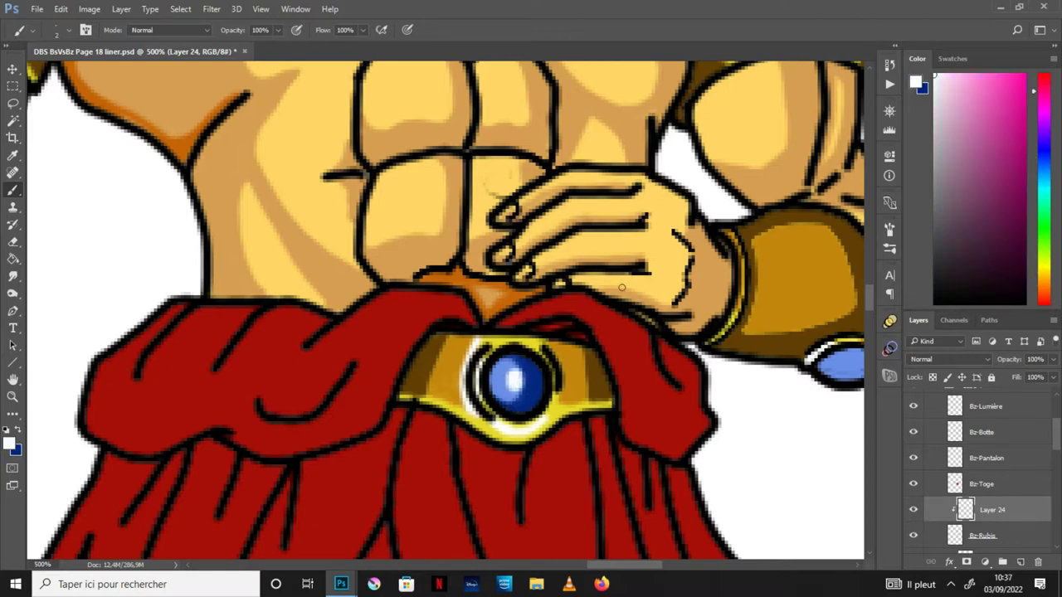
{"action": "left_click", "coordinate": [18, 429]}
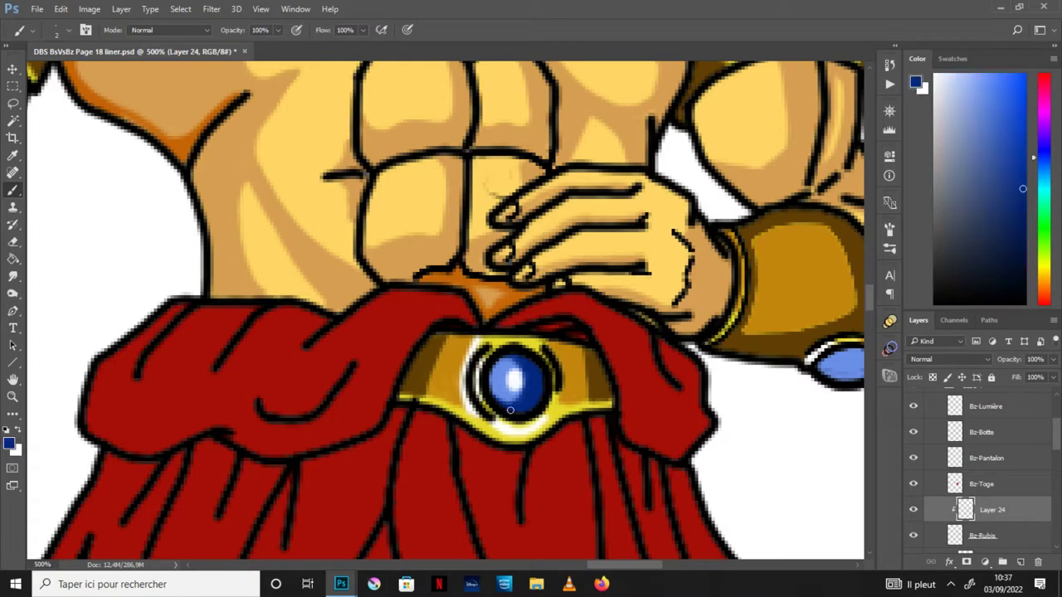
{"action": "left_click_drag", "start_coordinate": [491, 379], "coordinate": [496, 399]}
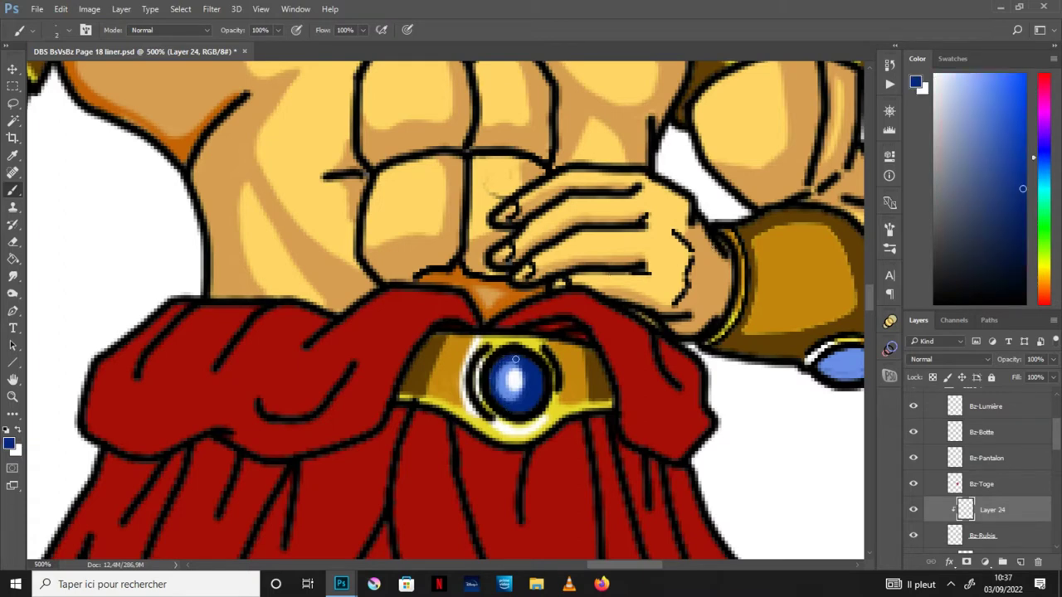
{"action": "scroll", "coordinate": [560, 397], "scroll_direction": "down", "scroll_amount": 3}
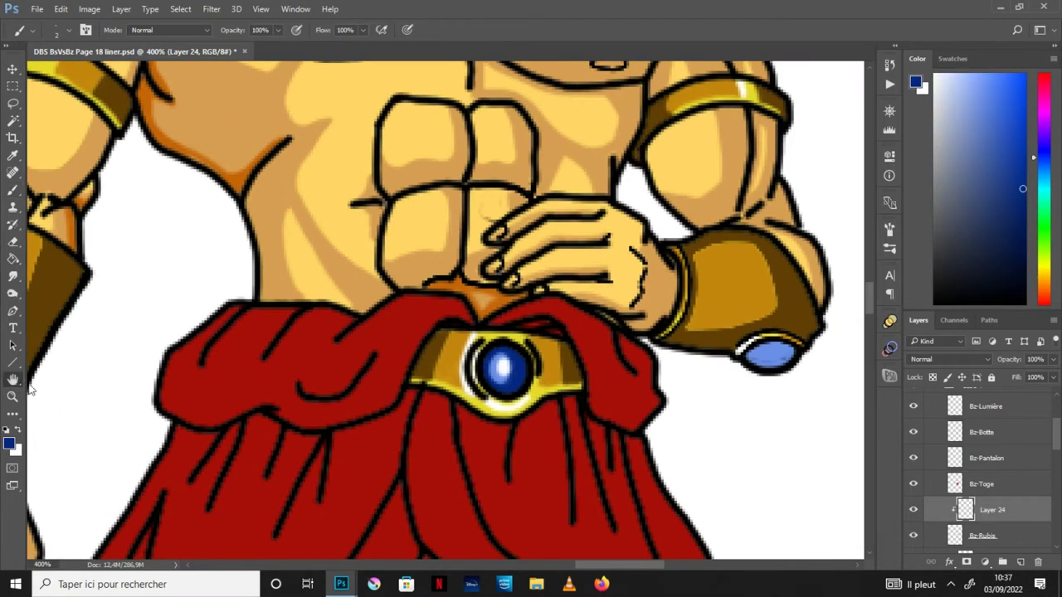
{"action": "scroll", "coordinate": [524, 443], "scroll_direction": "up", "scroll_amount": 2}
{"action": "scroll", "coordinate": [644, 448], "scroll_direction": "up", "scroll_amount": 2}
{"action": "scroll", "coordinate": [643, 447], "scroll_direction": "down", "scroll_amount": 1}
{"action": "key", "text": "b"}
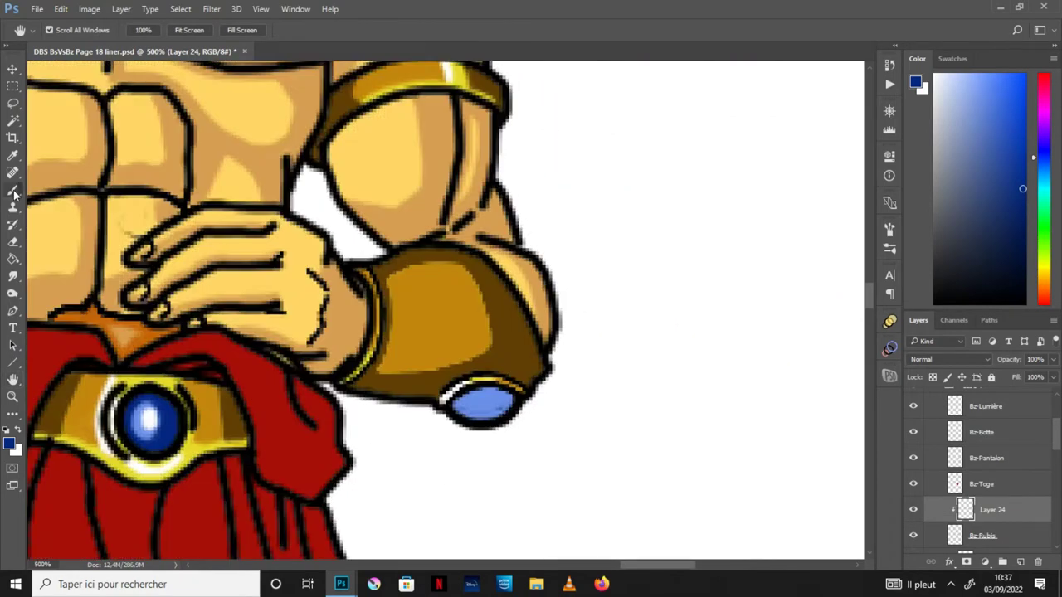
Step: Shade the first arm-guard gem with darker blue, then zoom out to the torso and belt
{"action": "mouse_move", "coordinate": [469, 412]}
{"action": "left_mouse_down"}
{"action": "mouse_move", "coordinate": [500, 406]}
{"action": "mouse_move", "coordinate": [491, 414]}
{"action": "left_mouse_up"}
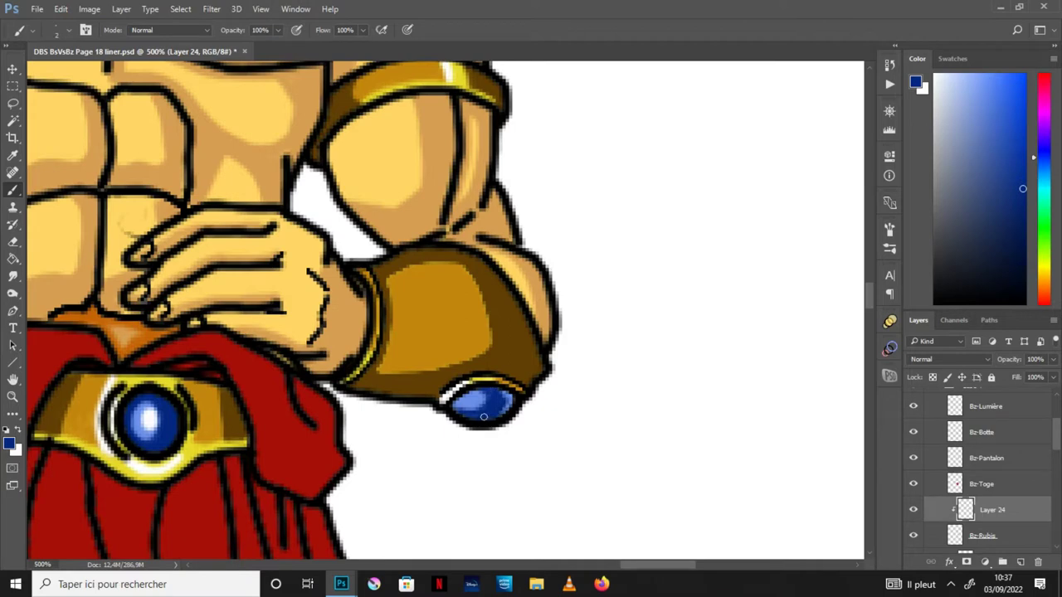
{"action": "left_click", "coordinate": [19, 429]}
{"action": "key", "text": "h"}
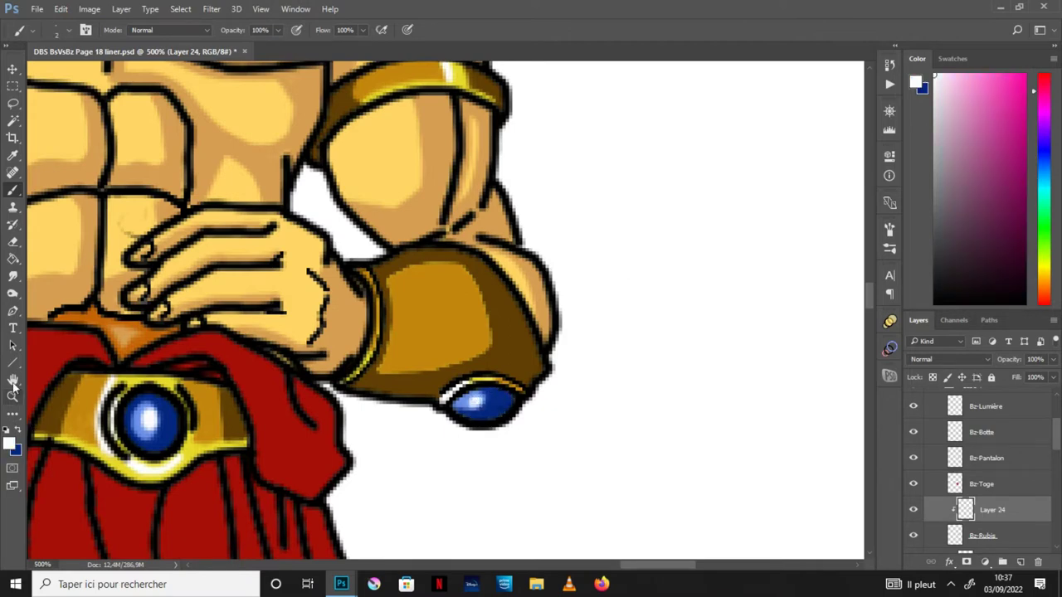
{"action": "scroll", "coordinate": [490, 439], "scroll_direction": "down", "scroll_amount": 1}
{"action": "key", "text": "ctrl+minus"}
{"action": "key", "text": "ctrl+minus"}
{"action": "left_click_drag", "start_coordinate": [285, 445], "coordinate": [514, 473]}
{"action": "scroll", "coordinate": [379, 408], "scroll_direction": "up", "scroll_amount": 1}
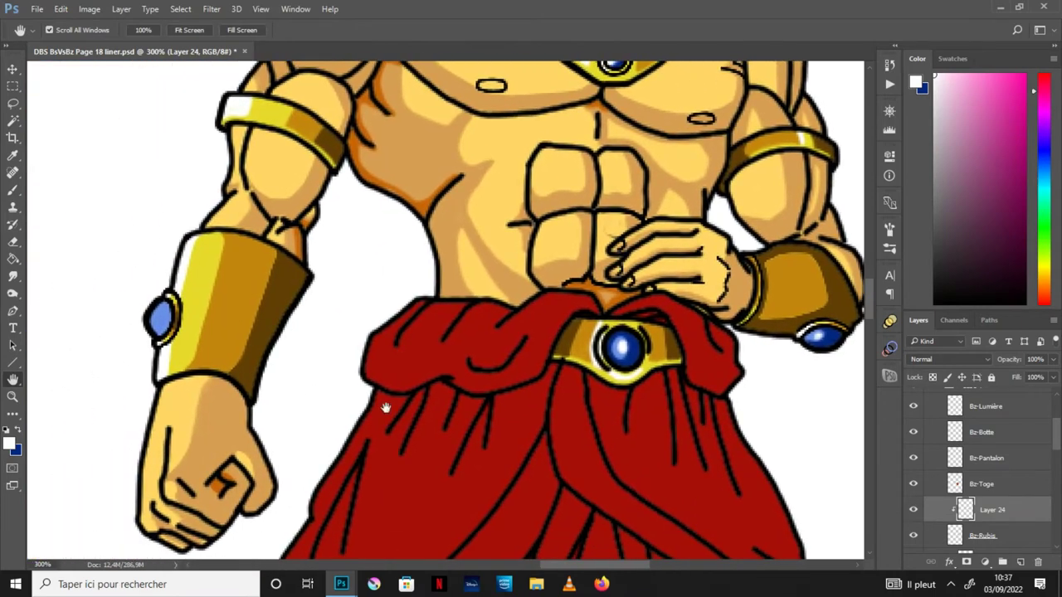
{"action": "scroll", "coordinate": [363, 422], "scroll_direction": "up", "scroll_amount": 1}
{"action": "scroll", "coordinate": [343, 368], "scroll_direction": "up", "scroll_amount": 1}
{"action": "scroll", "coordinate": [324, 405], "scroll_direction": "up", "scroll_amount": 1}
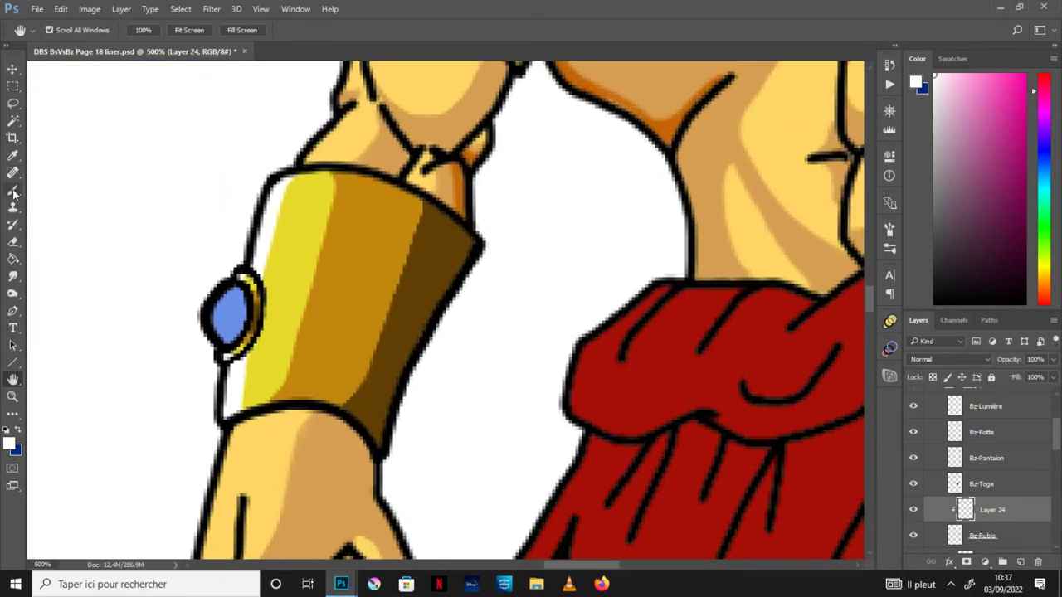
Step: Brush darker blue along the right side of the other arm-guard gem
{"action": "left_click", "coordinate": [13, 190]}
{"action": "left_click", "coordinate": [18, 429]}
{"action": "mouse_move", "coordinate": [220, 340]}
{"action": "left_mouse_down"}
{"action": "mouse_move", "coordinate": [236, 303]}
{"action": "mouse_move", "coordinate": [229, 344]}
{"action": "mouse_move", "coordinate": [242, 293]}
{"action": "left_mouse_up"}
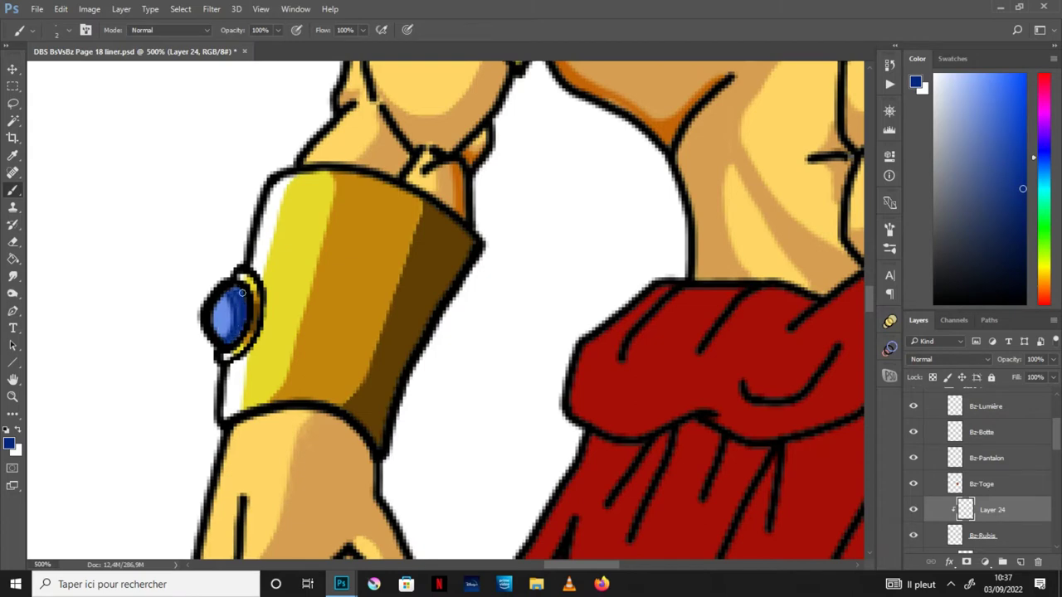
{"action": "left_click", "coordinate": [17, 430]}
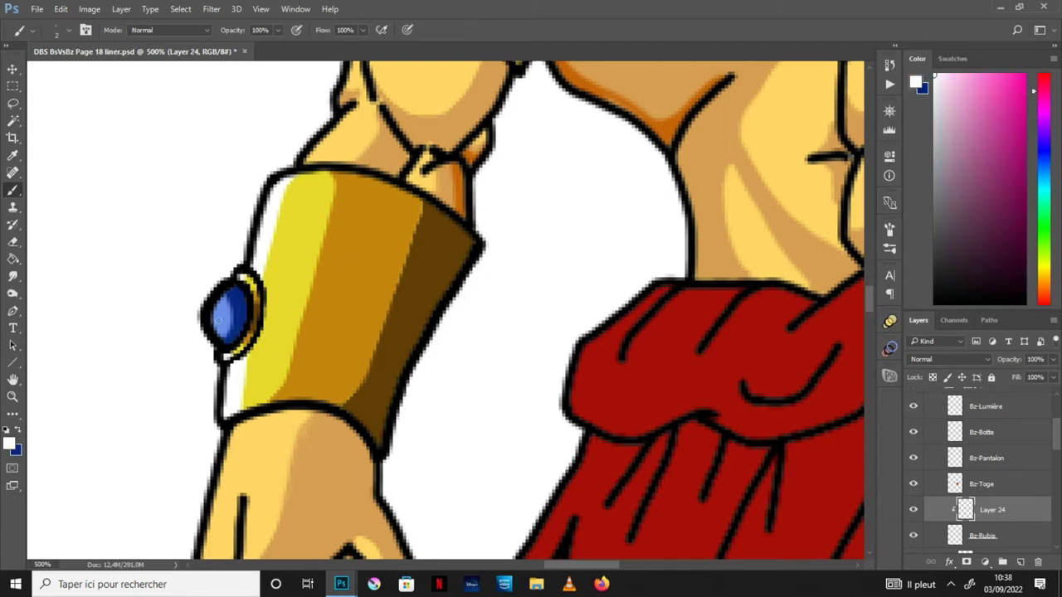
Step: Fill the leg-guard gem dark blue with the Paint Bucket
{"action": "key", "text": "h"}
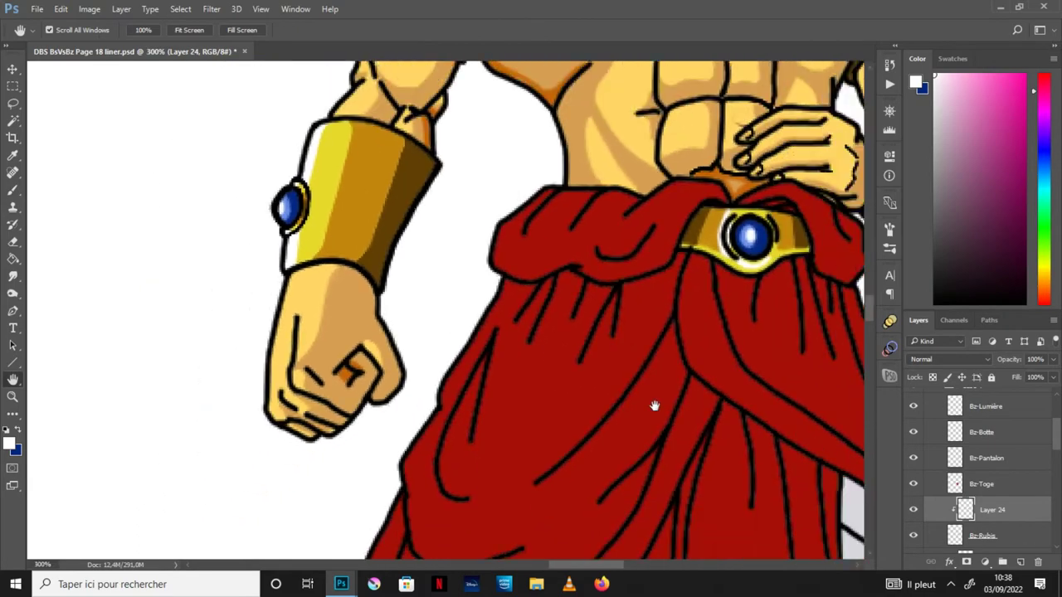
{"action": "scroll", "coordinate": [580, 277], "scroll_direction": "down", "scroll_amount": 5}
{"action": "scroll", "coordinate": [680, 339], "scroll_direction": "up", "scroll_amount": 3}
{"action": "scroll", "coordinate": [692, 382], "scroll_direction": "up", "scroll_amount": 1}
{"action": "scroll", "coordinate": [575, 401], "scroll_direction": "up", "scroll_amount": 1}
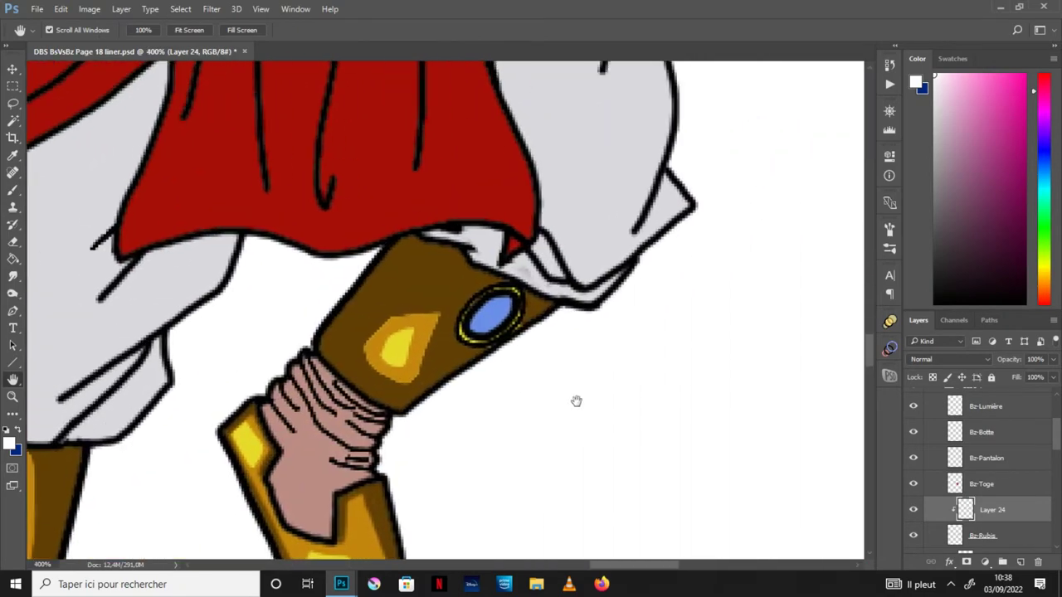
{"action": "scroll", "coordinate": [625, 393], "scroll_direction": "up", "scroll_amount": 1}
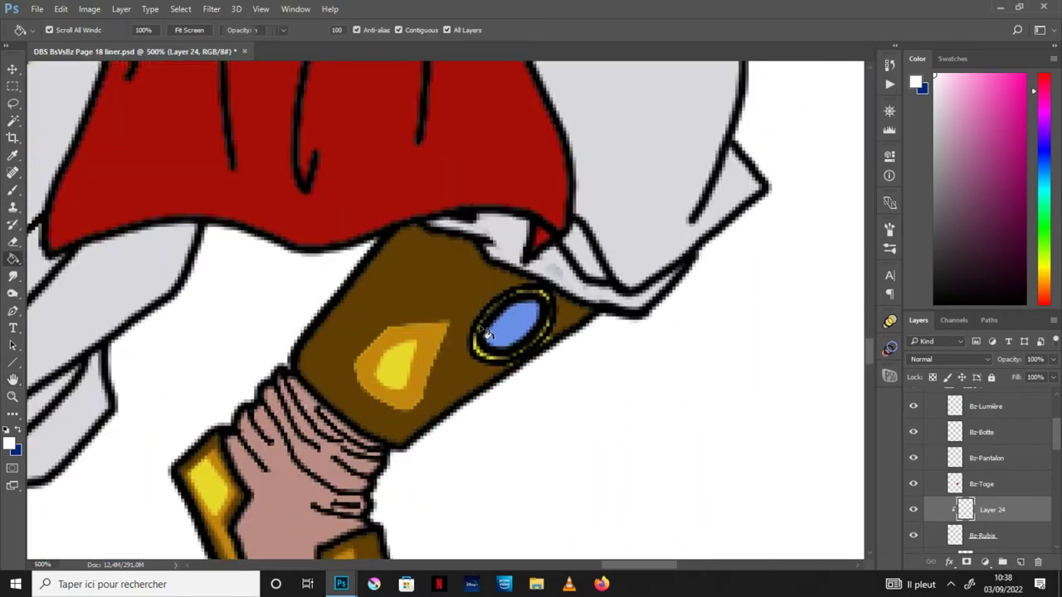
{"action": "left_click", "coordinate": [13, 259]}
{"action": "left_click", "coordinate": [18, 429]}
{"action": "left_click", "coordinate": [536, 337]}
Step: Select inside the gem and shade the shin gem's right side darker blue
{"action": "left_click", "coordinate": [13, 103]}
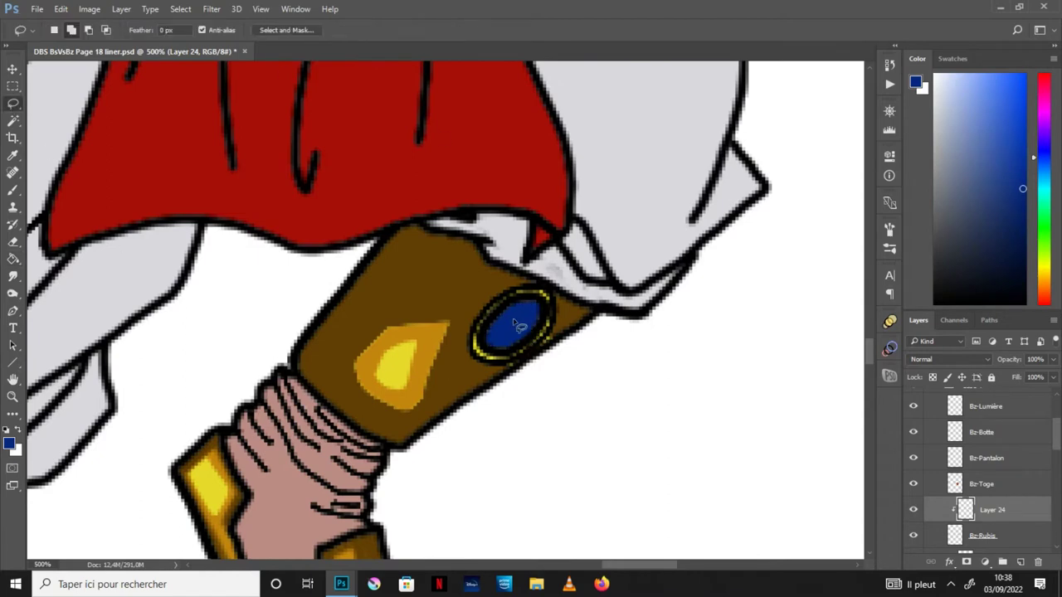
{"action": "mouse_move", "coordinate": [531, 311]}
{"action": "left_mouse_down"}
{"action": "mouse_move", "coordinate": [539, 322]}
{"action": "mouse_move", "coordinate": [528, 308]}
{"action": "left_mouse_up"}
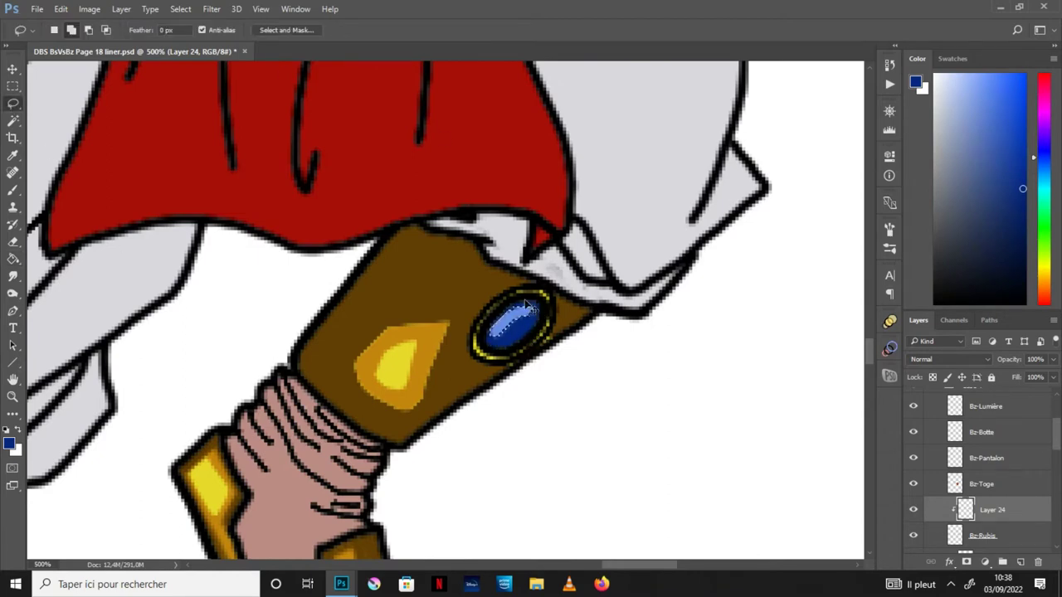
{"action": "left_click_drag", "start_coordinate": [714, 425], "coordinate": [1037, 176]}
{"action": "key", "text": "b"}
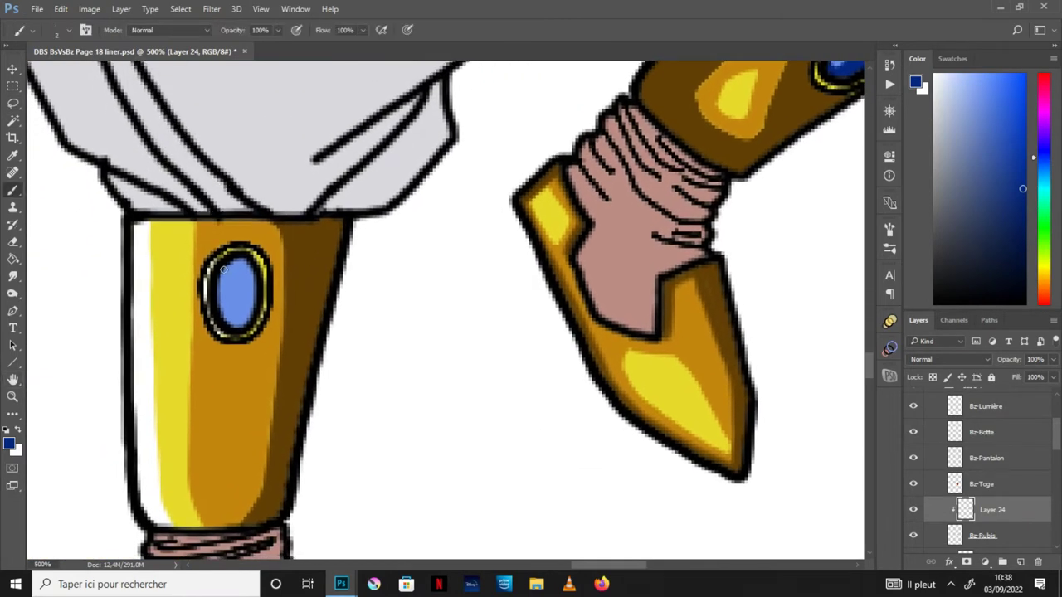
{"action": "mouse_move", "coordinate": [247, 277]}
{"action": "left_mouse_down"}
{"action": "mouse_move", "coordinate": [244, 318]}
{"action": "mouse_move", "coordinate": [240, 262]}
{"action": "left_mouse_up"}
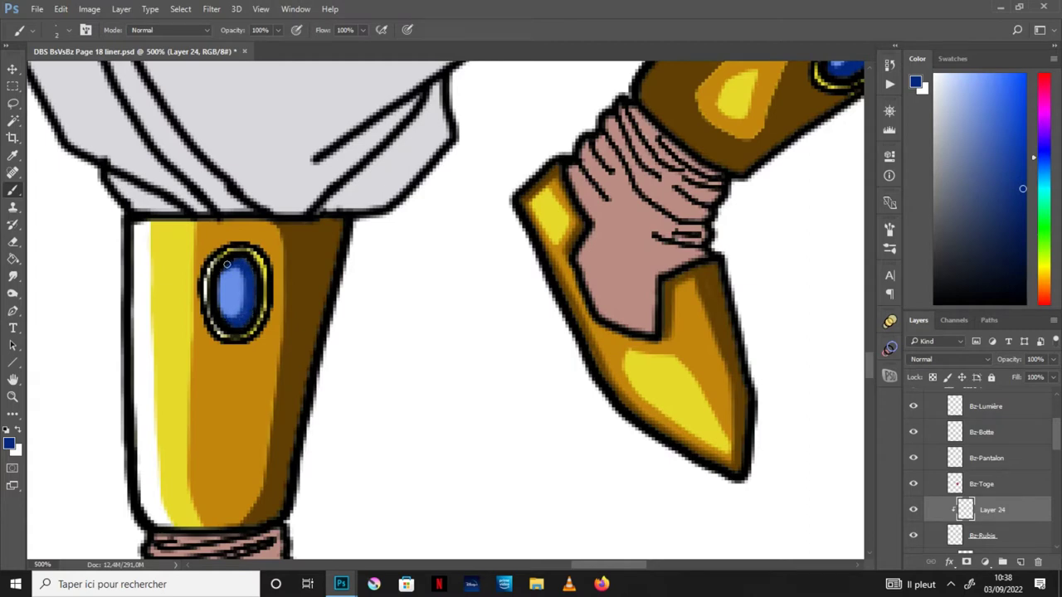
Step: Paint a white highlight at the centre of the shin gem
{"action": "left_click", "coordinate": [18, 429]}
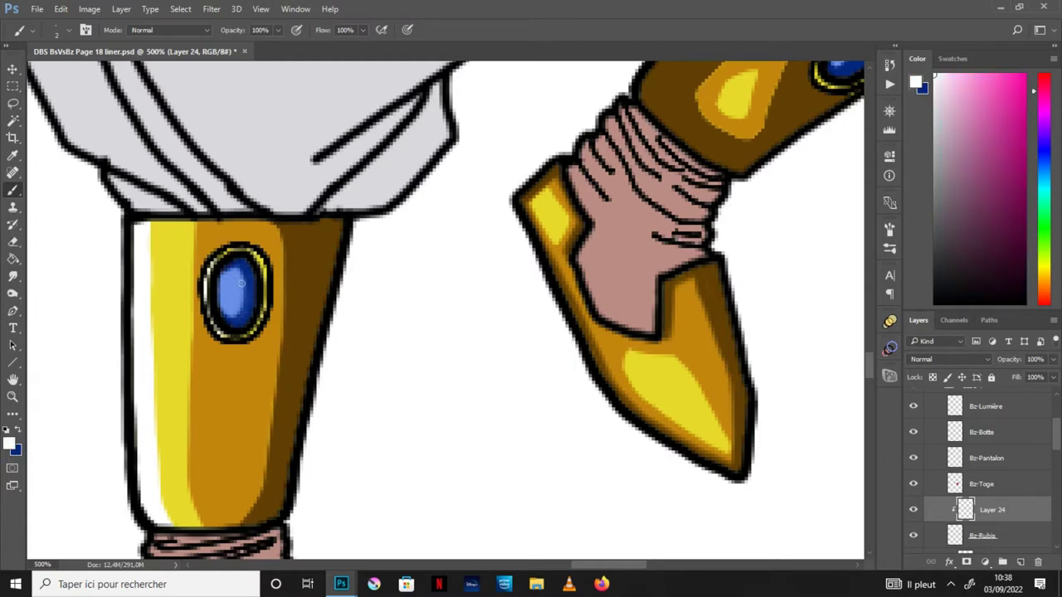
{"action": "left_click_drag", "start_coordinate": [239, 298], "coordinate": [238, 294]}
{"action": "scroll", "coordinate": [238, 257], "scroll_direction": "down", "scroll_amount": 4}
{"action": "scroll", "coordinate": [237, 252], "scroll_direction": "up", "scroll_amount": 2}
{"action": "scroll", "coordinate": [238, 251], "scroll_direction": "up", "scroll_amount": 3}
{"action": "scroll", "coordinate": [238, 252], "scroll_direction": "down", "scroll_amount": 2}
{"action": "left_click", "coordinate": [18, 429]}
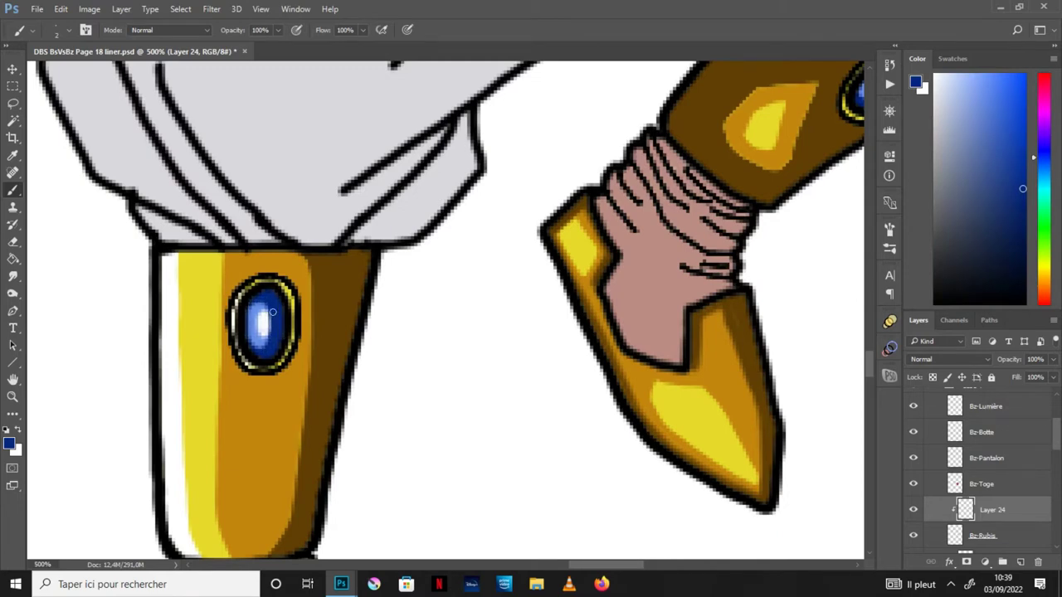
{"action": "scroll", "coordinate": [289, 430], "scroll_direction": "down", "scroll_amount": 3}
Step: Bring the whole Broly figure into view and save the manga page document
{"action": "scroll", "coordinate": [289, 430], "scroll_direction": "down", "scroll_amount": 1}
{"action": "scroll", "coordinate": [289, 431], "scroll_direction": "down", "scroll_amount": 1}
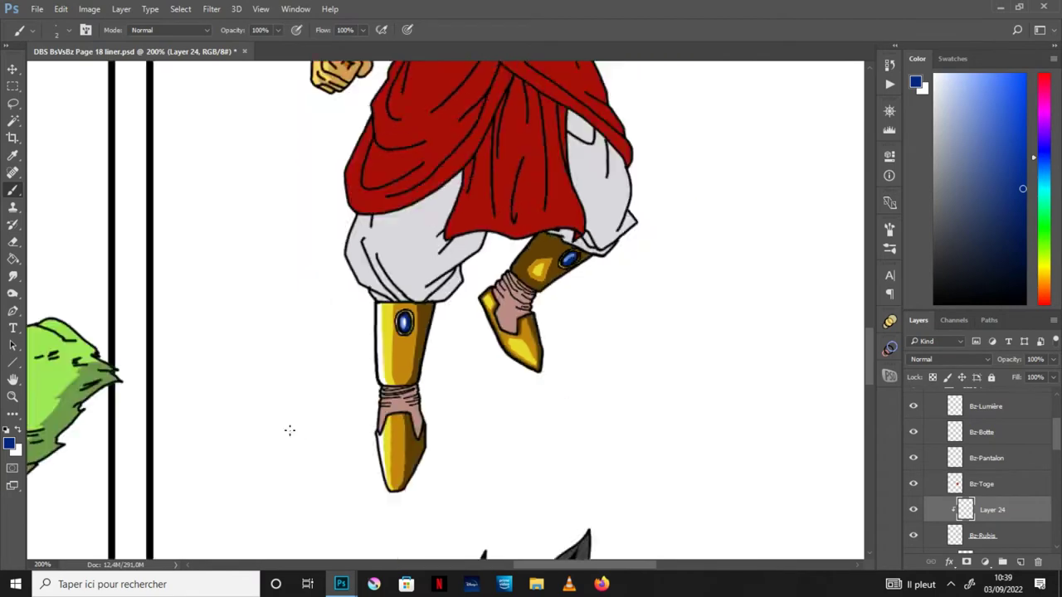
{"action": "scroll", "coordinate": [290, 431], "scroll_direction": "down", "scroll_amount": 1}
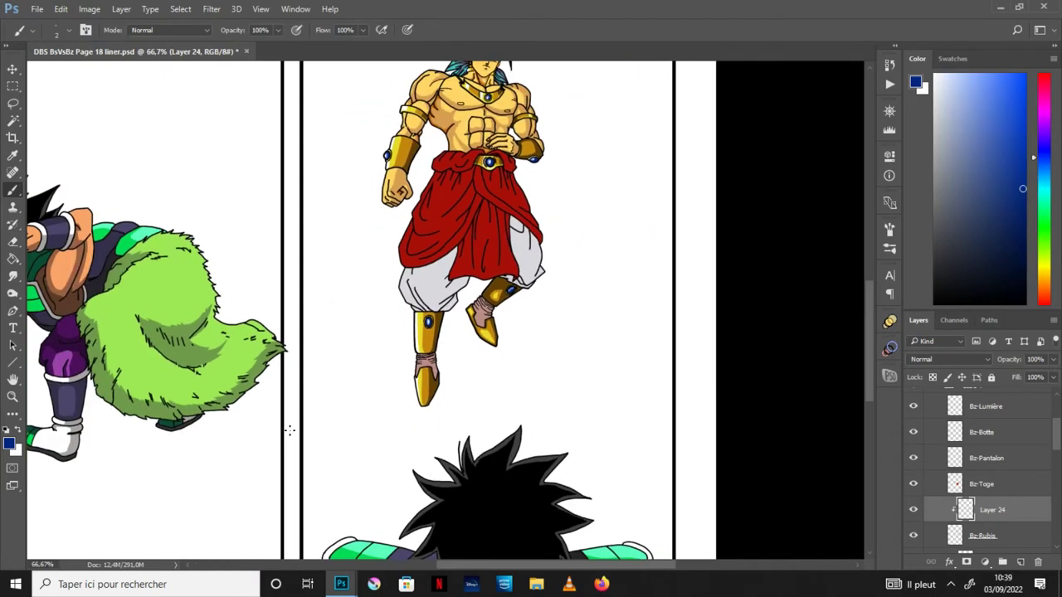
{"action": "key", "text": "space"}
{"action": "mouse_move", "coordinate": [630, 253]}
{"action": "left_mouse_down"}
{"action": "mouse_move", "coordinate": [500, 371]}
{"action": "mouse_move", "coordinate": [497, 355]}
{"action": "left_mouse_up"}
{"action": "left_click", "coordinate": [37, 9]}
{"action": "left_click", "coordinate": [73, 144]}
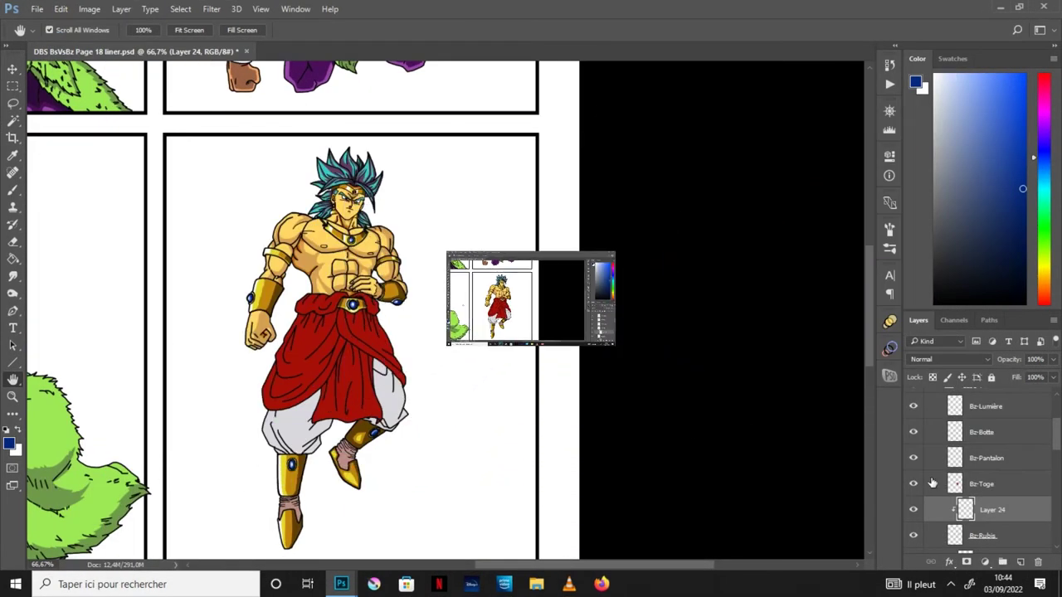
Step: Add Layer 25 above Bz-Toge and clip it to Bz-Toge as a clipping mask
{"action": "left_click", "coordinate": [1003, 490]}
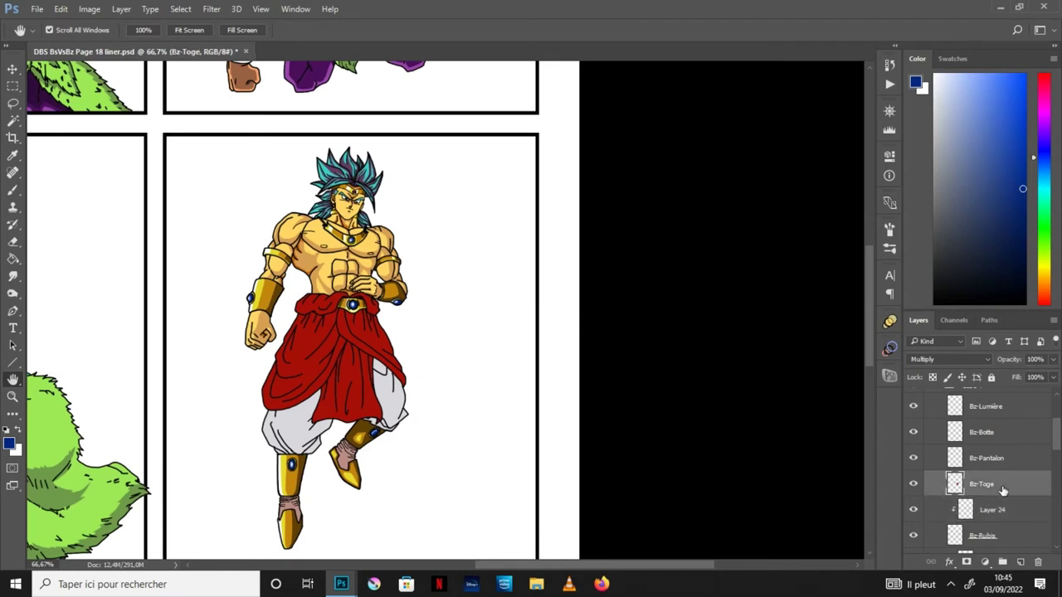
{"action": "left_click", "coordinate": [1019, 564]}
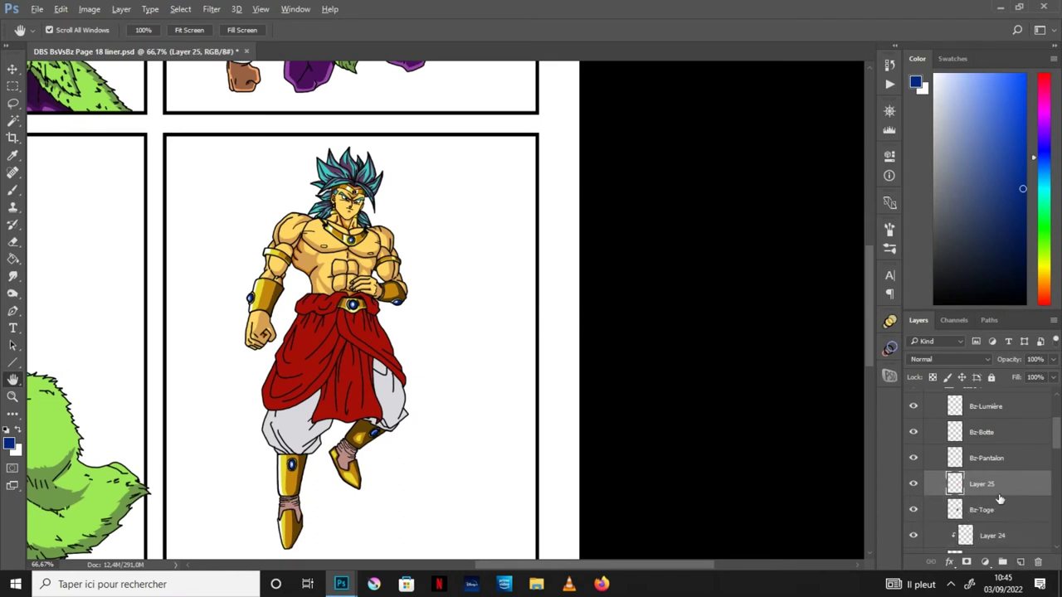
{"action": "left_click", "coordinate": [1000, 494], "text": "alt"}
{"action": "left_click_drag", "start_coordinate": [355, 369], "coordinate": [413, 349]}
{"action": "key", "text": "ctrl+plus"}
{"action": "key", "text": "ctrl+plus"}
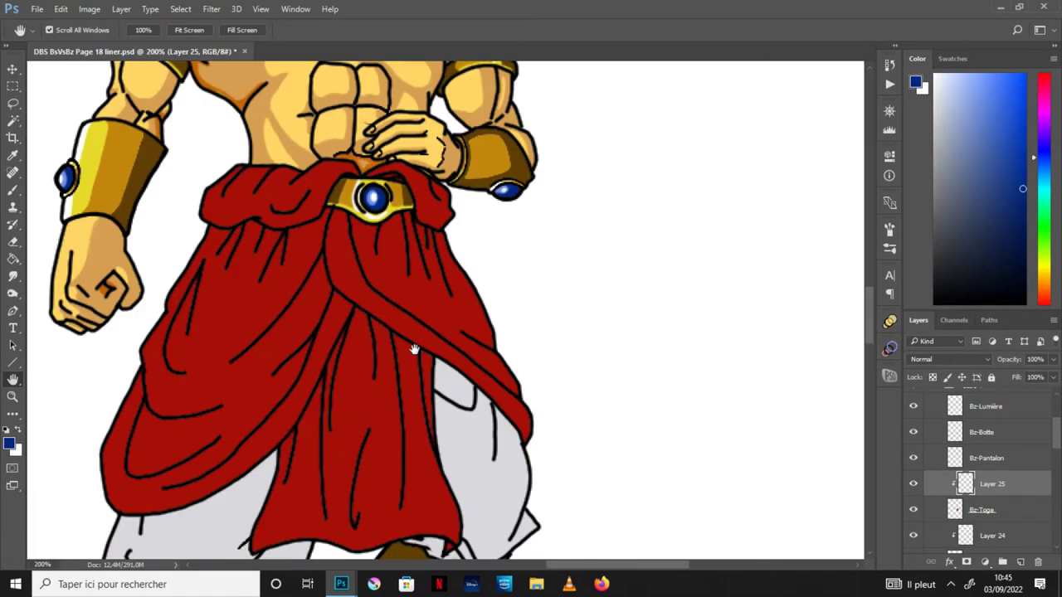
{"action": "mouse_move", "coordinate": [347, 356]}
{"action": "left_mouse_down"}
{"action": "mouse_move", "coordinate": [396, 315]}
{"action": "mouse_move", "coordinate": [424, 317]}
{"action": "left_mouse_up"}
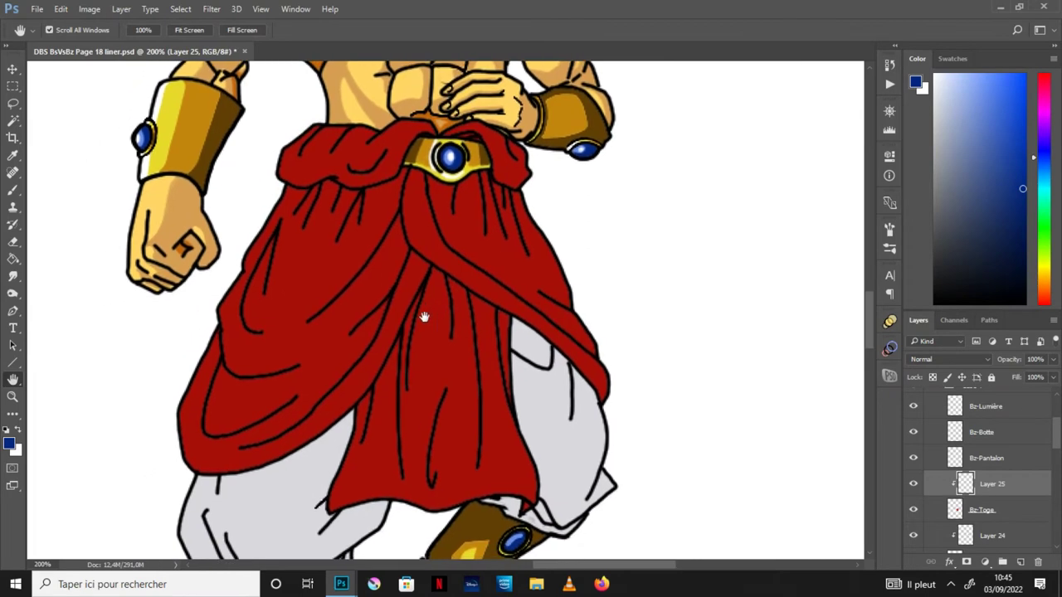
Step: Zoom to 400% on the toga and sample the dark red Toge swatch from the colour chart
{"action": "key", "text": "ctrl+plus"}
{"action": "left_click_drag", "start_coordinate": [379, 249], "coordinate": [429, 383]}
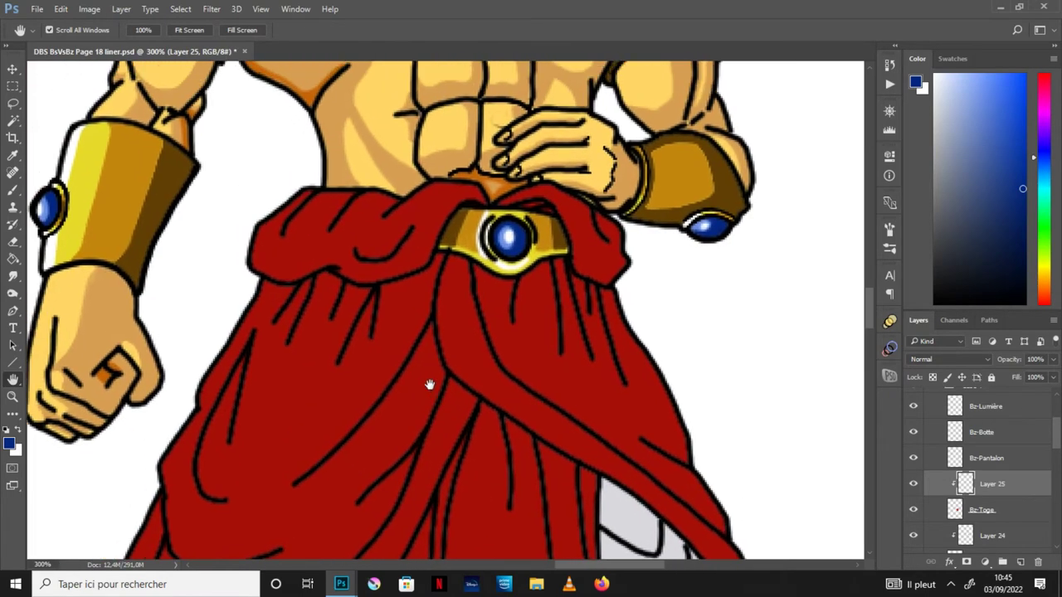
{"action": "key", "text": "ctrl+plus"}
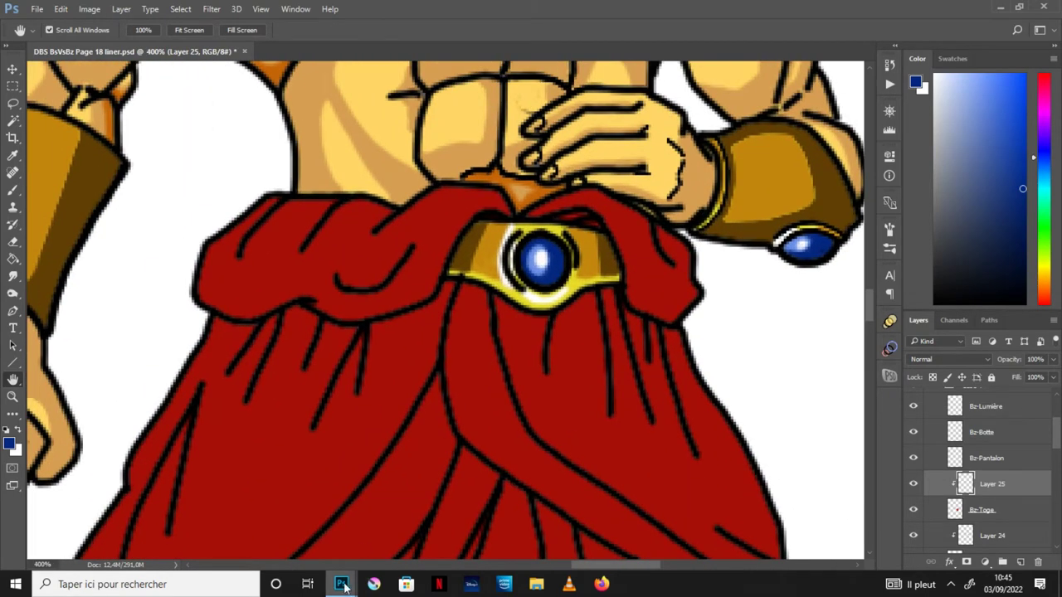
{"action": "left_click", "coordinate": [407, 535]}
{"action": "left_click", "coordinate": [12, 157]}
{"action": "left_click", "coordinate": [663, 272]}
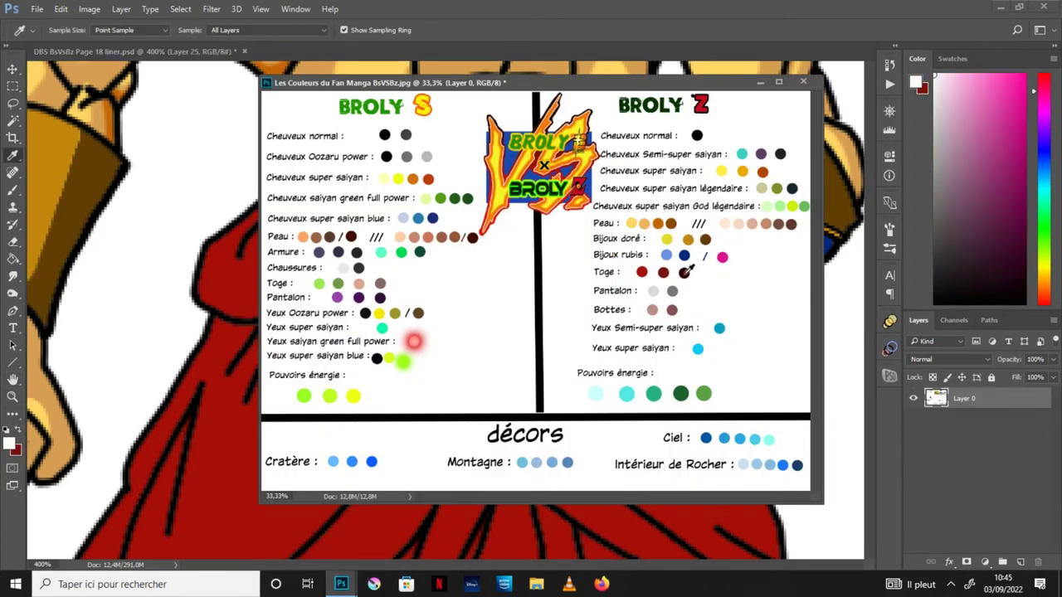
{"action": "key", "text": "h"}
{"action": "left_click", "coordinate": [760, 83]}
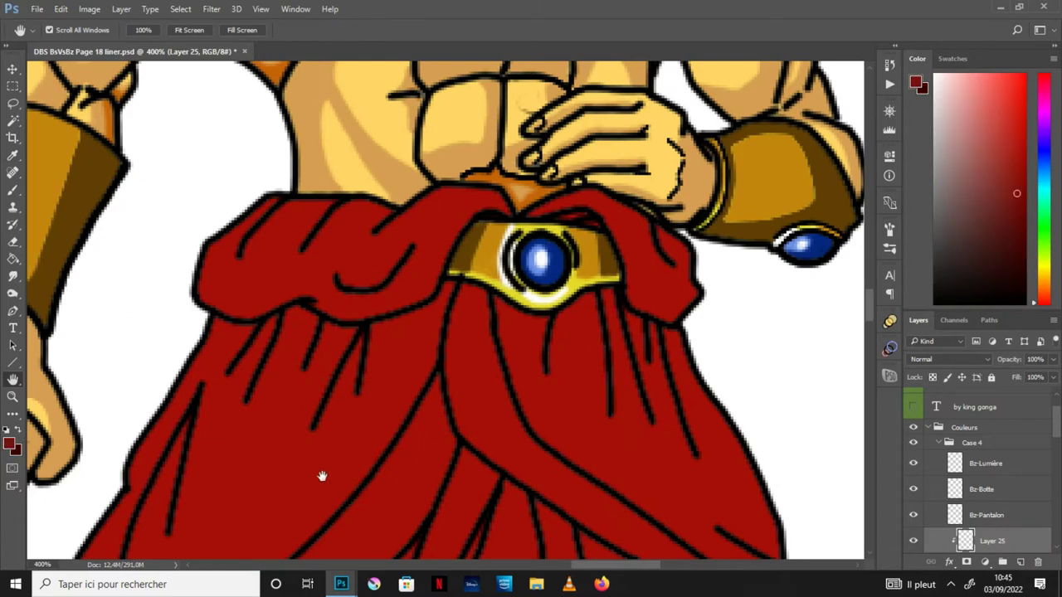
{"action": "scroll", "coordinate": [1051, 432], "scroll_direction": "down", "scroll_amount": 1}
{"action": "key", "text": "l"}
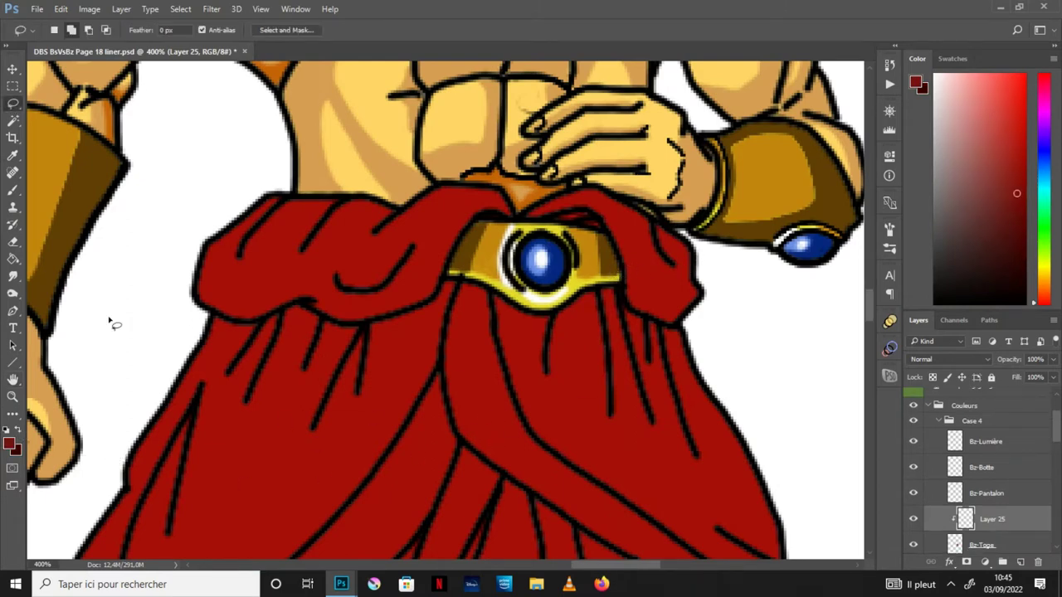
Step: Fill the right toga fold near the belt with the darker red
{"action": "left_click", "coordinate": [12, 258]}
{"action": "left_click", "coordinate": [664, 296]}
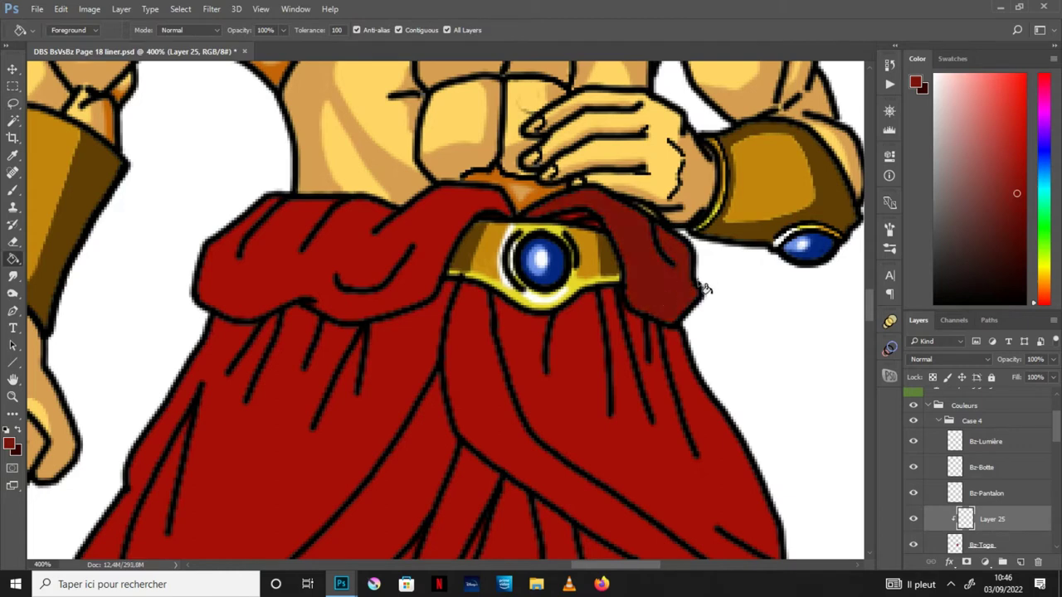
{"action": "left_click", "coordinate": [18, 430]}
{"action": "key", "text": "b"}
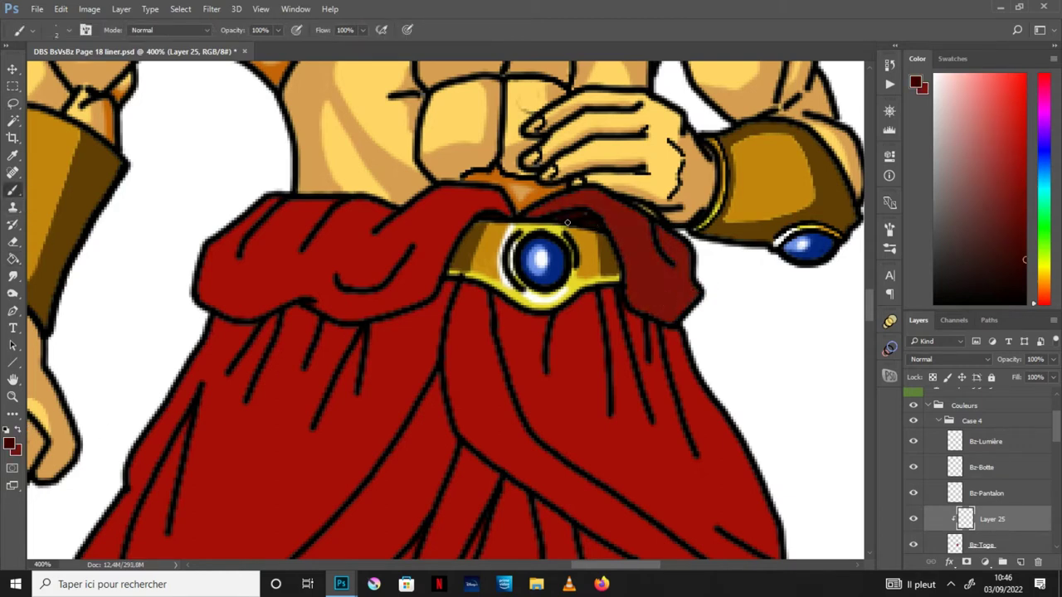
{"action": "key", "text": "l"}
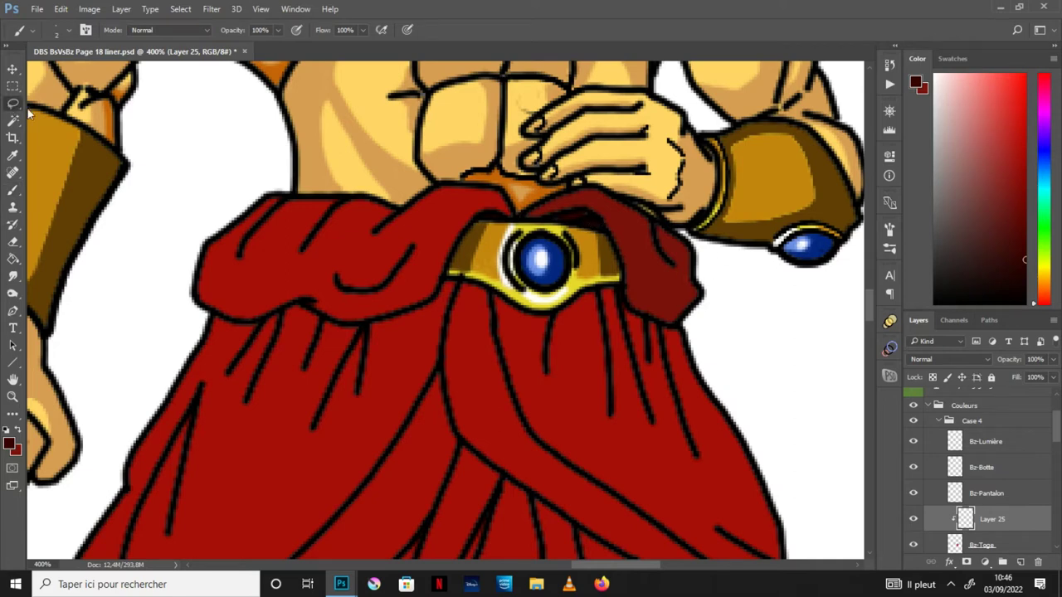
{"action": "key", "text": "x"}
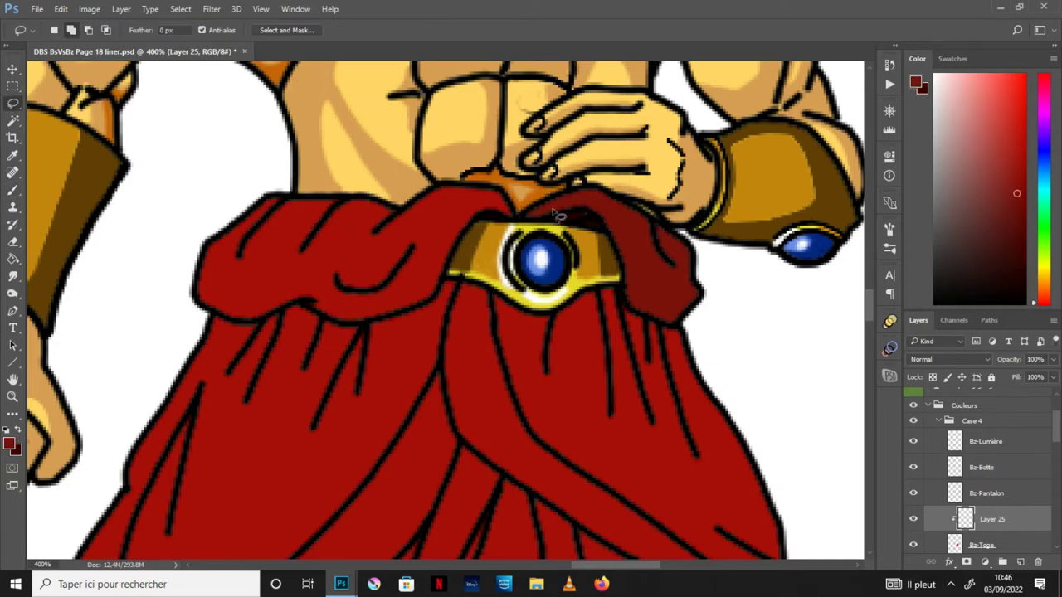
Step: Lasso and fill the folds right of and below the belt darker red, then undo it
{"action": "mouse_move", "coordinate": [541, 212]}
{"action": "left_mouse_down"}
{"action": "mouse_move", "coordinate": [631, 240]}
{"action": "mouse_move", "coordinate": [643, 321]}
{"action": "left_mouse_up"}
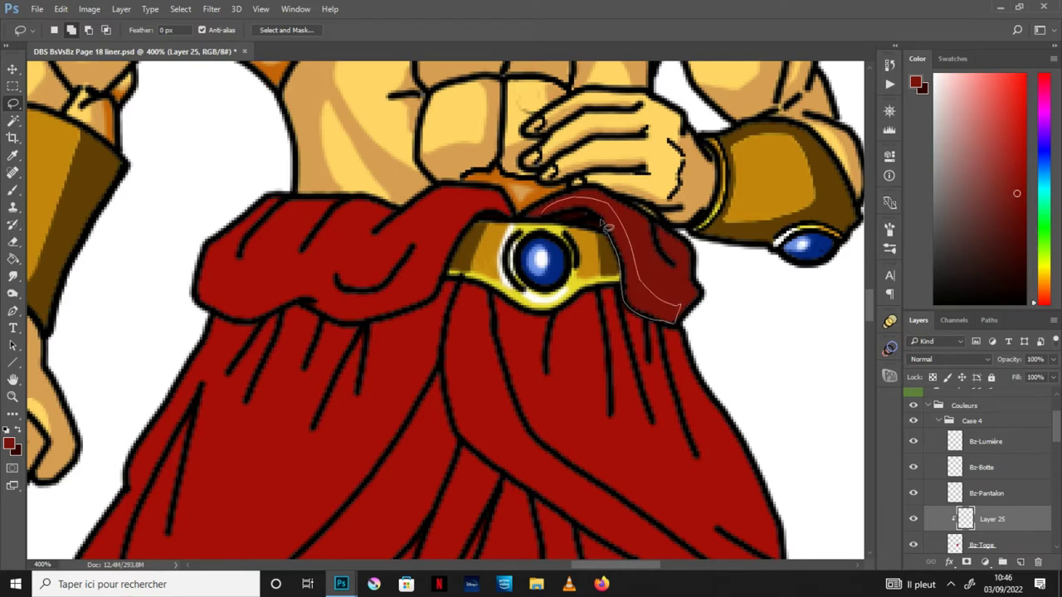
{"action": "left_click_drag", "start_coordinate": [643, 321], "coordinate": [560, 204]}
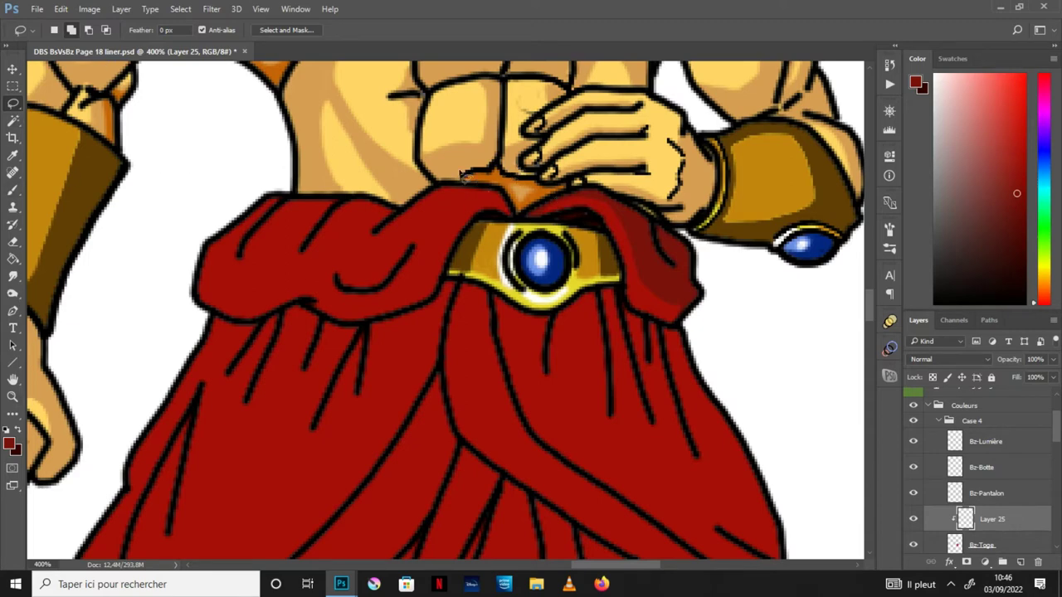
{"action": "left_click_drag", "start_coordinate": [462, 194], "coordinate": [334, 265]}
{"action": "left_click_drag", "start_coordinate": [352, 277], "coordinate": [452, 190]}
{"action": "key", "text": "g"}
{"action": "left_click", "coordinate": [427, 228]}
{"action": "key", "text": "ctrl+d"}
{"action": "key", "text": "l"}
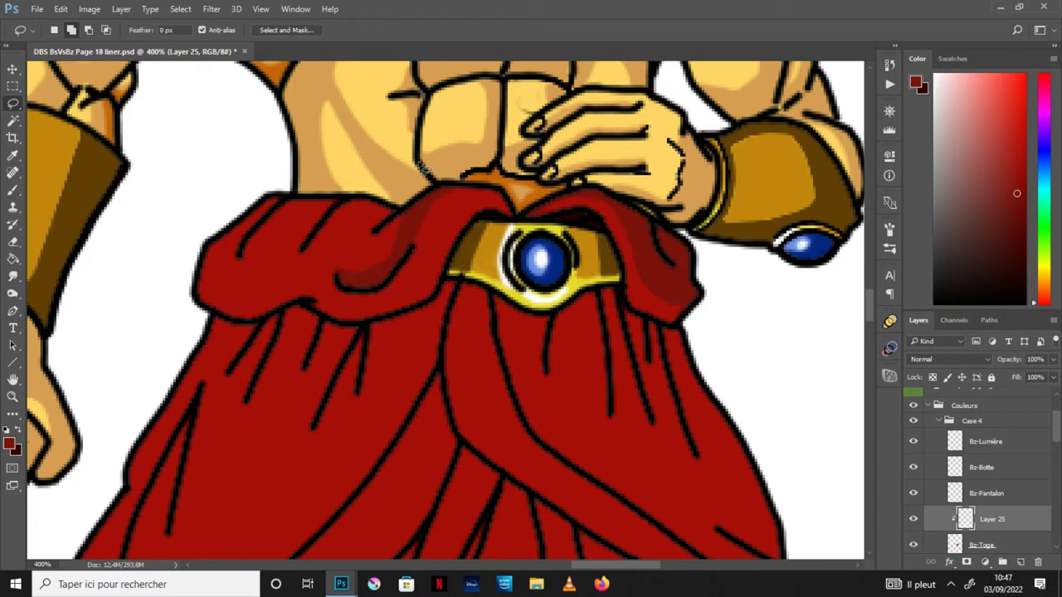
{"action": "key", "text": "ctrl+z"}
{"action": "key", "text": "ctrl+z"}
{"action": "key", "text": "ctrl+z"}
Step: Lasso the fold shadows left of and near the belt and fill them darker red
{"action": "left_click_drag", "start_coordinate": [408, 247], "coordinate": [346, 295]}
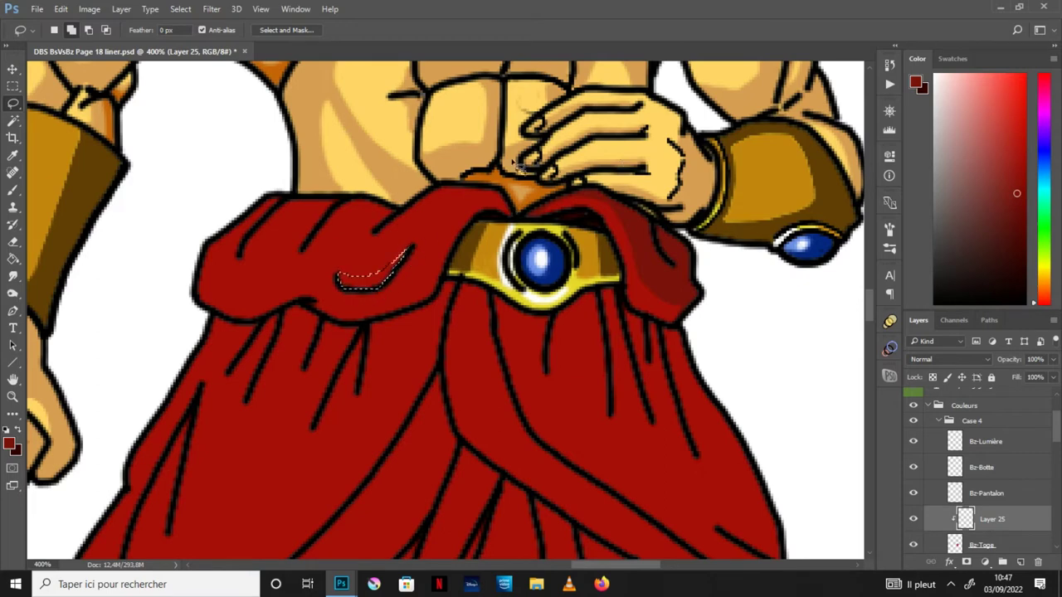
{"action": "mouse_move", "coordinate": [500, 191]}
{"action": "left_mouse_down"}
{"action": "mouse_move", "coordinate": [442, 232]}
{"action": "mouse_move", "coordinate": [413, 289]}
{"action": "mouse_move", "coordinate": [388, 305]}
{"action": "mouse_move", "coordinate": [330, 307]}
{"action": "mouse_move", "coordinate": [346, 324]}
{"action": "mouse_move", "coordinate": [436, 305]}
{"action": "mouse_move", "coordinate": [487, 222]}
{"action": "mouse_move", "coordinate": [510, 208]}
{"action": "mouse_move", "coordinate": [504, 198]}
{"action": "left_mouse_up"}
{"action": "key", "text": "g"}
{"action": "left_click", "coordinate": [484, 237]}
{"action": "key", "text": "ctrl+d"}
Step: Select two shadow areas on the sash and fill them dark red
{"action": "left_click", "coordinate": [13, 190]}
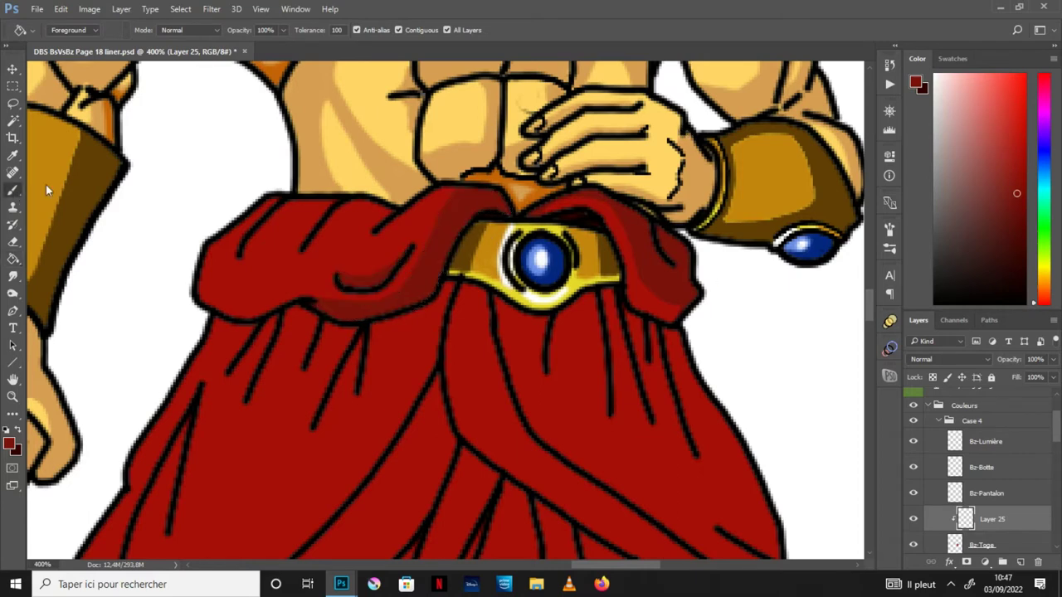
{"action": "left_click", "coordinate": [12, 105]}
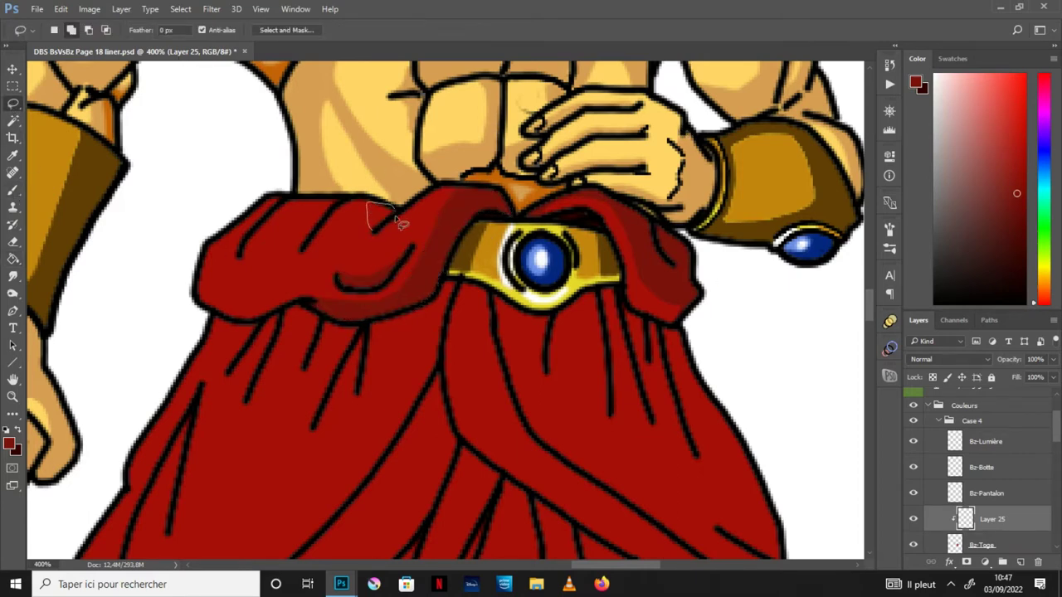
{"action": "left_click_drag", "start_coordinate": [402, 222], "coordinate": [397, 209]}
{"action": "left_click_drag", "start_coordinate": [302, 250], "coordinate": [342, 196]}
{"action": "key", "text": "g"}
{"action": "left_click", "coordinate": [336, 205]}
{"action": "key", "text": "ctrl+d"}
Step: Fill the shadow under the left sash fold with dark red
{"action": "key", "text": "l"}
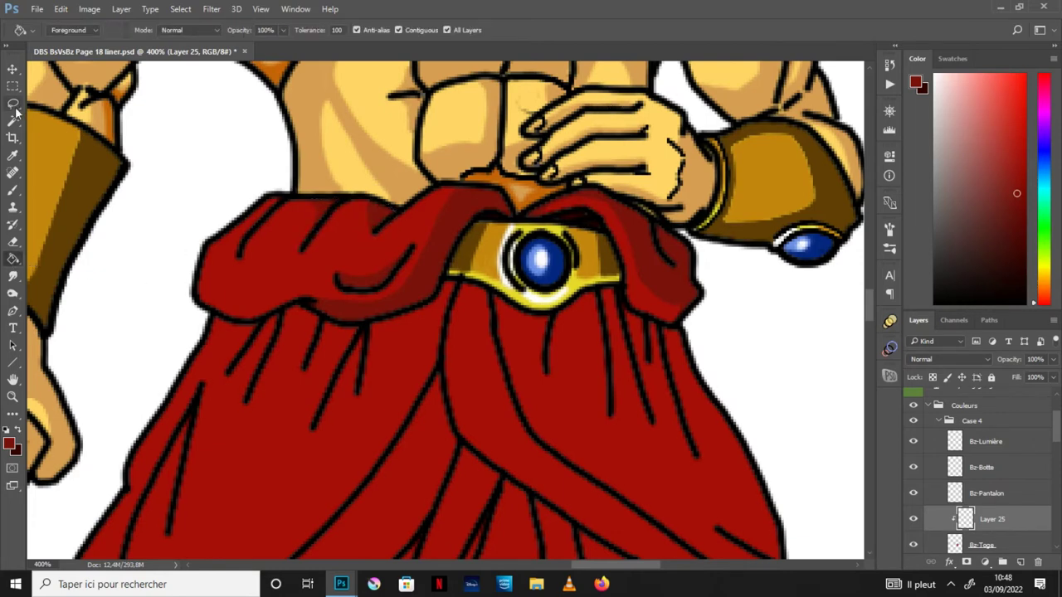
{"action": "mouse_move", "coordinate": [312, 296]}
{"action": "left_mouse_down"}
{"action": "mouse_move", "coordinate": [238, 309]}
{"action": "mouse_move", "coordinate": [308, 300]}
{"action": "left_mouse_up"}
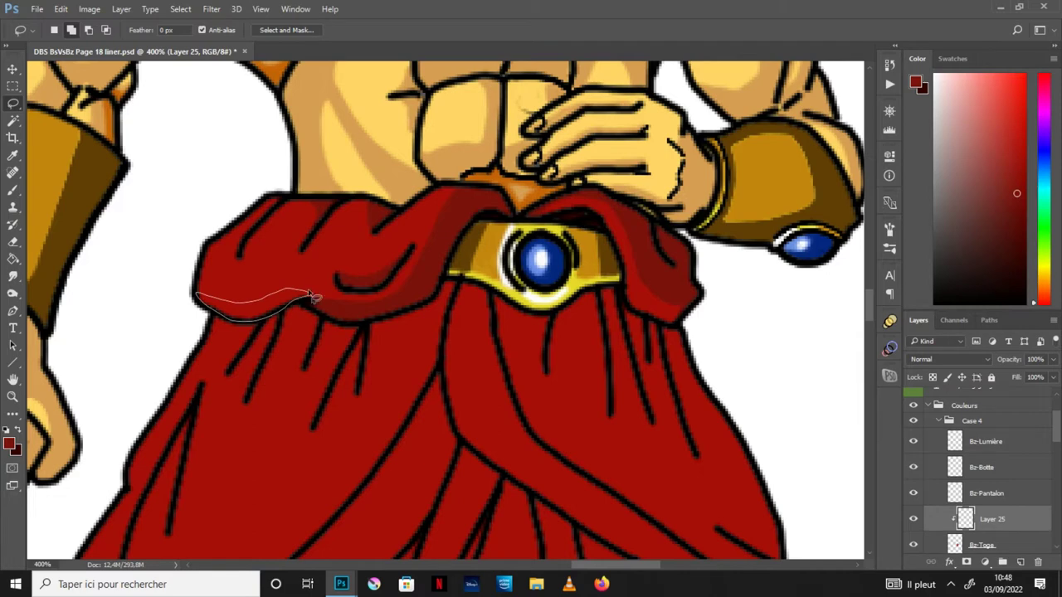
{"action": "key", "text": "g"}
{"action": "left_click", "coordinate": [299, 282]}
{"action": "key", "text": "ctrl+d"}
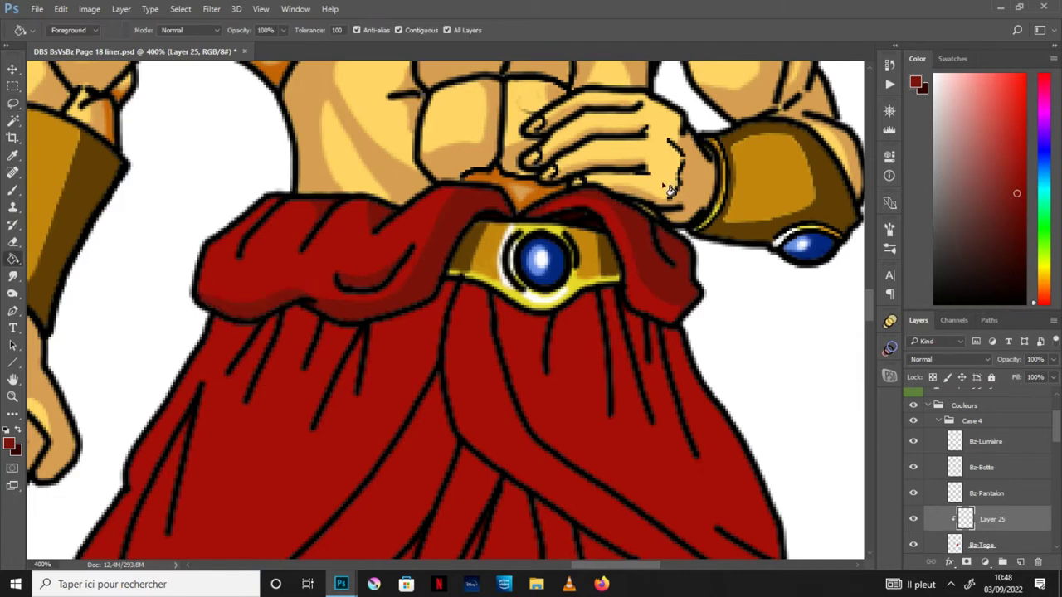
{"action": "left_click", "coordinate": [13, 383]}
{"action": "left_click_drag", "start_coordinate": [695, 439], "coordinate": [639, 348]}
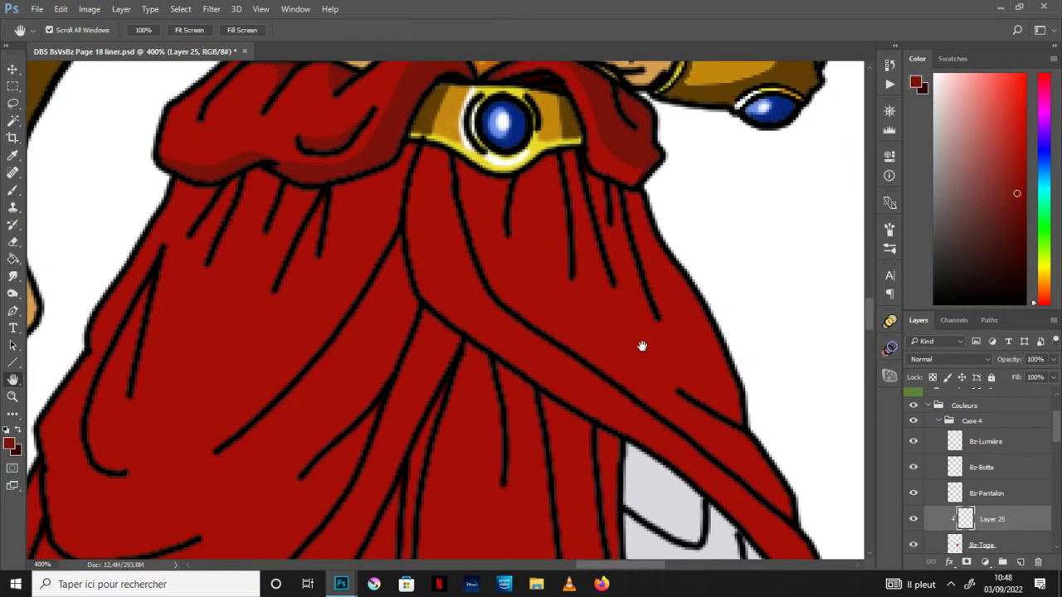
Step: Fill the upper-right drape and the long diagonal fold up to the belt ornament with darker red
{"action": "key", "text": "g"}
{"action": "left_click", "coordinate": [539, 294]}
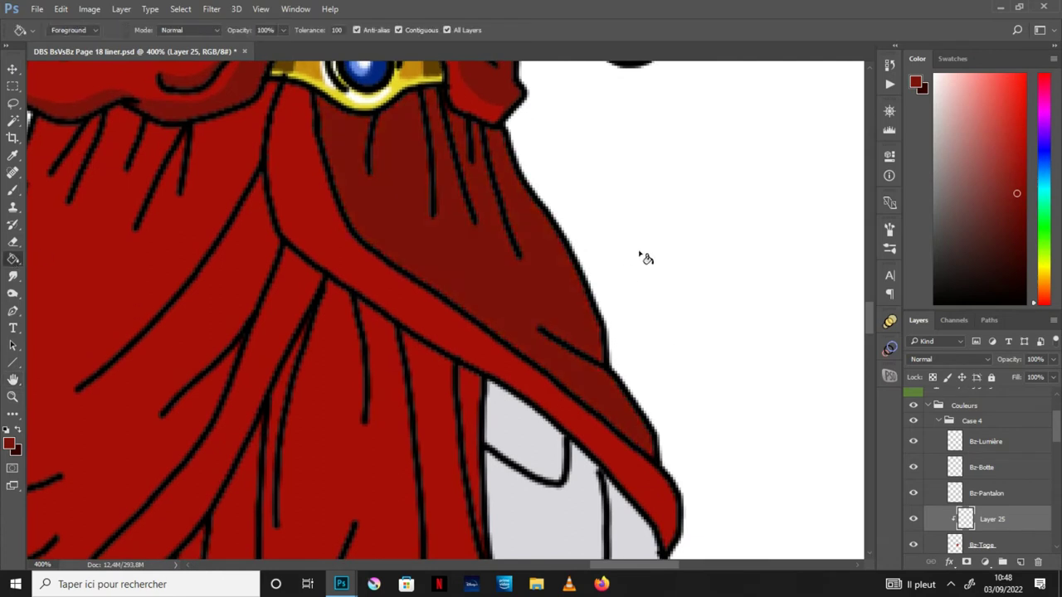
{"action": "left_click", "coordinate": [12, 104]}
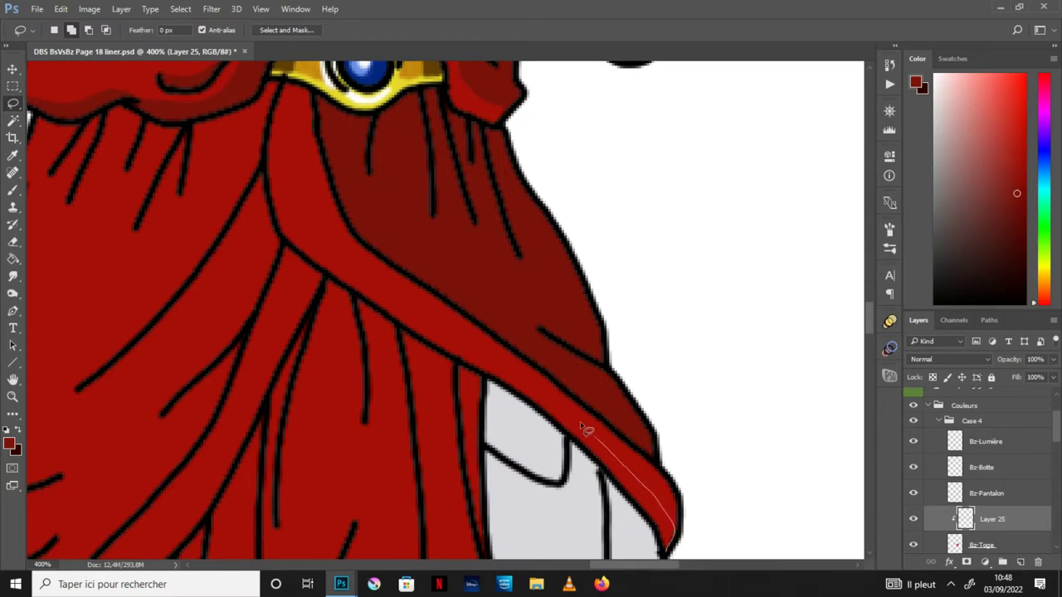
{"action": "left_click_drag", "start_coordinate": [490, 356], "coordinate": [390, 294]}
{"action": "left_click_drag", "start_coordinate": [297, 161], "coordinate": [301, 85]}
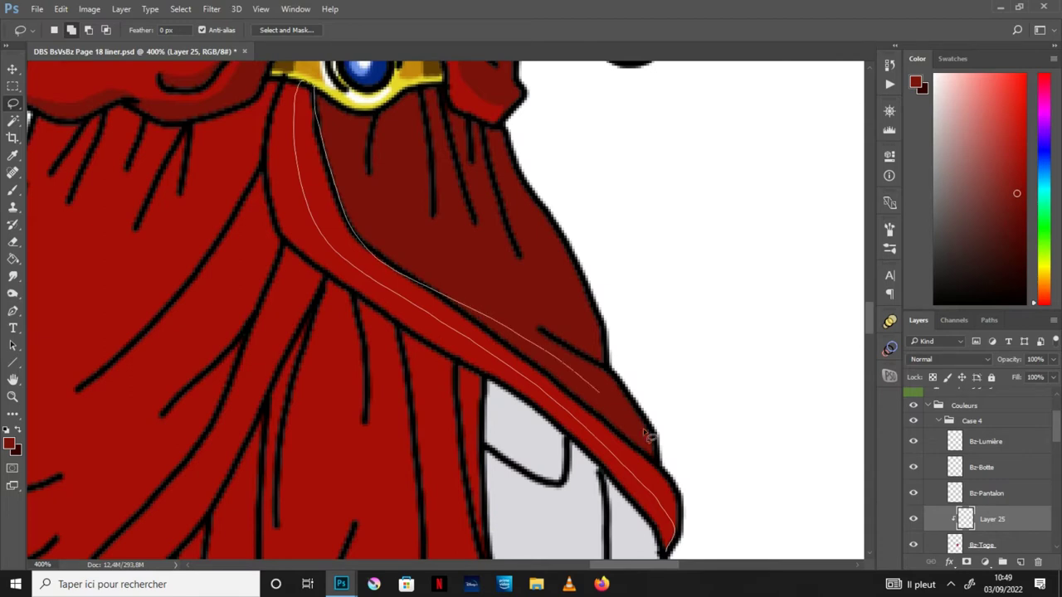
{"action": "left_click_drag", "start_coordinate": [326, 137], "coordinate": [673, 551]}
{"action": "left_click", "coordinate": [12, 262]}
{"action": "left_click", "coordinate": [407, 284]}
{"action": "key", "text": "ctrl+d"}
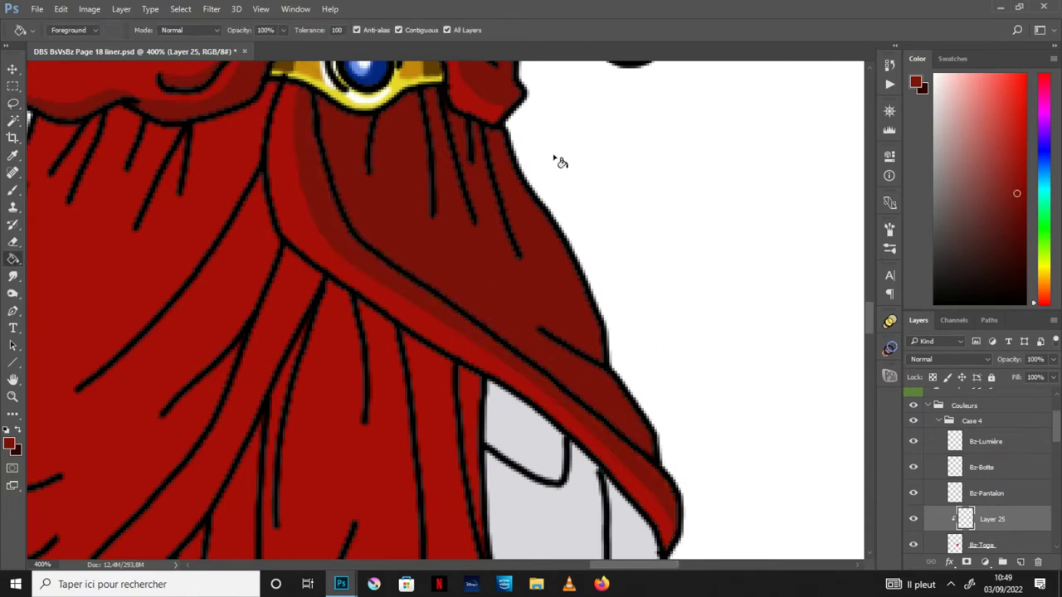
Step: Cut four small patches out of the dark drape shading to reveal bright red highlights
{"action": "left_click", "coordinate": [13, 103]}
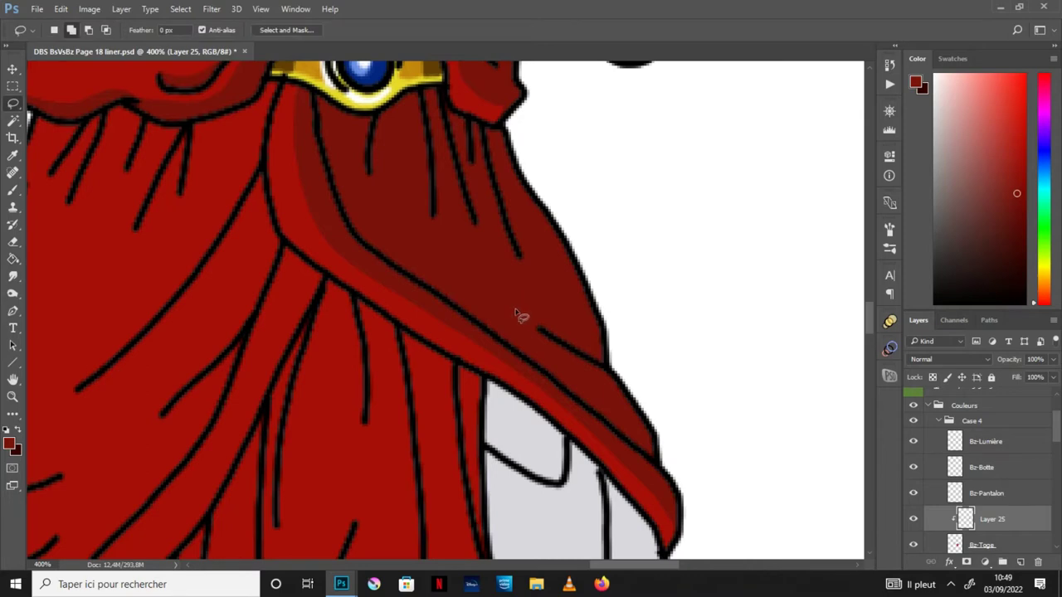
{"action": "left_click_drag", "start_coordinate": [501, 314], "coordinate": [513, 308]}
{"action": "key", "text": "Delete"}
{"action": "key", "text": "ctrl+d"}
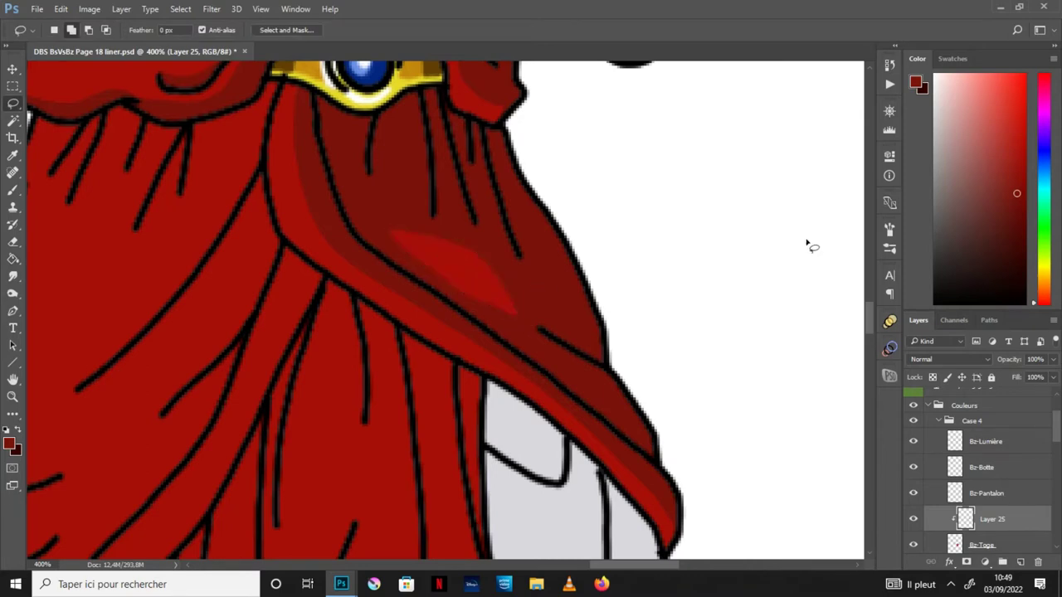
{"action": "left_click_drag", "start_coordinate": [455, 220], "coordinate": [444, 163]}
{"action": "left_click_drag", "start_coordinate": [471, 230], "coordinate": [511, 257]}
{"action": "left_click_drag", "start_coordinate": [386, 189], "coordinate": [395, 192]}
{"action": "key", "text": "alt+BackSpace"}
{"action": "key", "text": "ctrl+d"}
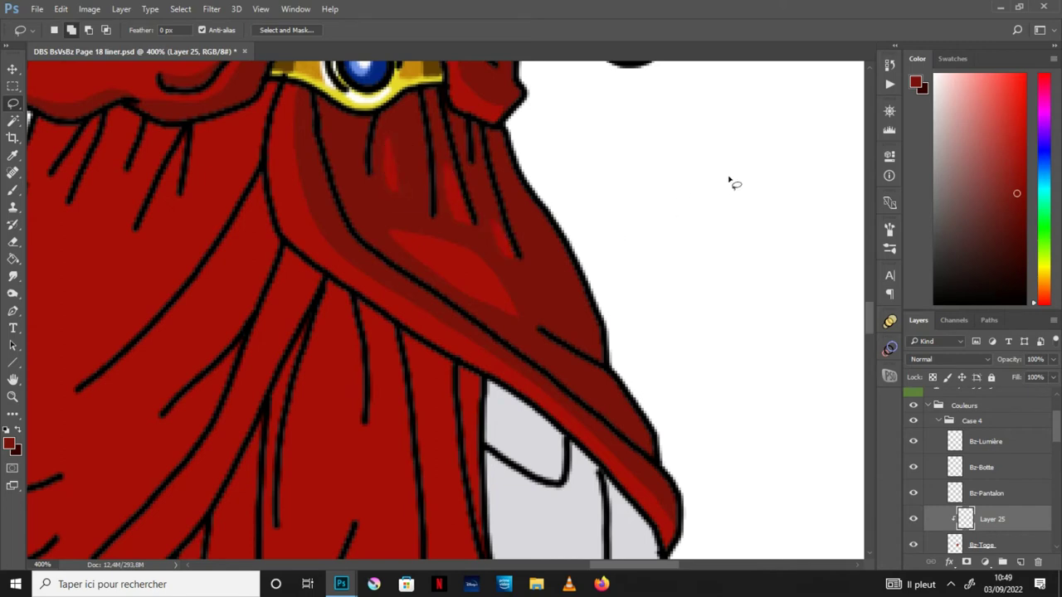
Step: Pan the view to show the fist, belt gem and bottom of the robe
{"action": "key", "text": "h"}
{"action": "left_click_drag", "start_coordinate": [471, 350], "coordinate": [753, 344]}
{"action": "mouse_move", "coordinate": [753, 213]}
{"action": "left_mouse_down"}
{"action": "mouse_move", "coordinate": [706, 320]}
{"action": "mouse_move", "coordinate": [737, 244]}
{"action": "mouse_move", "coordinate": [755, 387]}
{"action": "mouse_move", "coordinate": [687, 325]}
{"action": "mouse_move", "coordinate": [672, 396]}
{"action": "left_mouse_up"}
{"action": "key", "text": "l"}
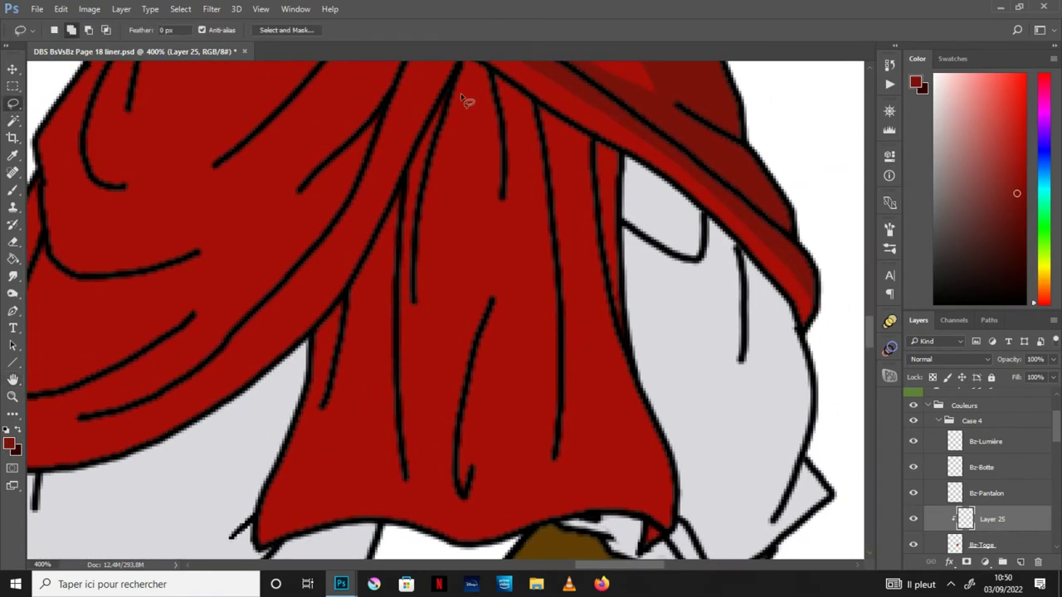
Step: Lasso the shadows between the robe's central folds and fill them darker red
{"action": "mouse_move", "coordinate": [334, 365]}
{"action": "left_mouse_down"}
{"action": "mouse_move", "coordinate": [390, 250]}
{"action": "mouse_move", "coordinate": [405, 269]}
{"action": "left_mouse_up"}
{"action": "mouse_move", "coordinate": [424, 217]}
{"action": "left_mouse_down"}
{"action": "mouse_move", "coordinate": [490, 218]}
{"action": "mouse_move", "coordinate": [507, 190]}
{"action": "mouse_move", "coordinate": [569, 296]}
{"action": "mouse_move", "coordinate": [591, 237]}
{"action": "mouse_move", "coordinate": [620, 332]}
{"action": "mouse_move", "coordinate": [623, 164]}
{"action": "mouse_move", "coordinate": [527, 90]}
{"action": "mouse_move", "coordinate": [457, 65]}
{"action": "left_mouse_up"}
{"action": "mouse_move", "coordinate": [457, 65]}
{"action": "left_mouse_down"}
{"action": "mouse_move", "coordinate": [354, 290]}
{"action": "mouse_move", "coordinate": [312, 335]}
{"action": "left_mouse_up"}
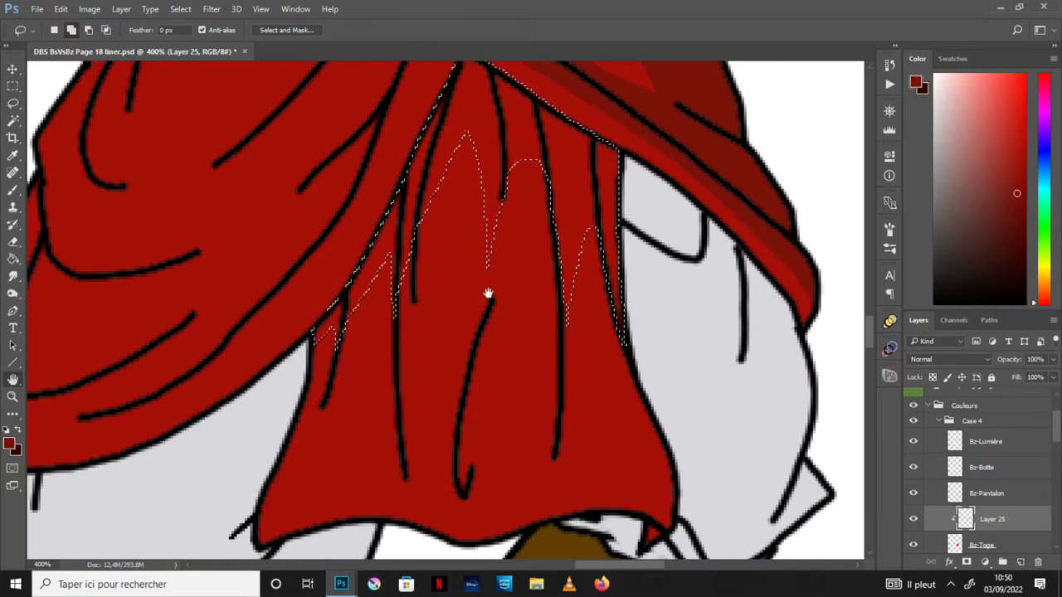
{"action": "key", "text": "h"}
{"action": "left_click_drag", "start_coordinate": [573, 364], "coordinate": [574, 427]}
{"action": "key", "text": "g"}
{"action": "left_click", "coordinate": [479, 194]}
{"action": "left_click", "coordinate": [571, 249]}
{"action": "left_click", "coordinate": [604, 257]}
{"action": "left_click", "coordinate": [373, 336]}
{"action": "key", "text": "ctrl+d"}
Step: Shift the view to the robe's lower right and shade its right edge darker red
{"action": "key", "text": "b"}
{"action": "key", "text": "l"}
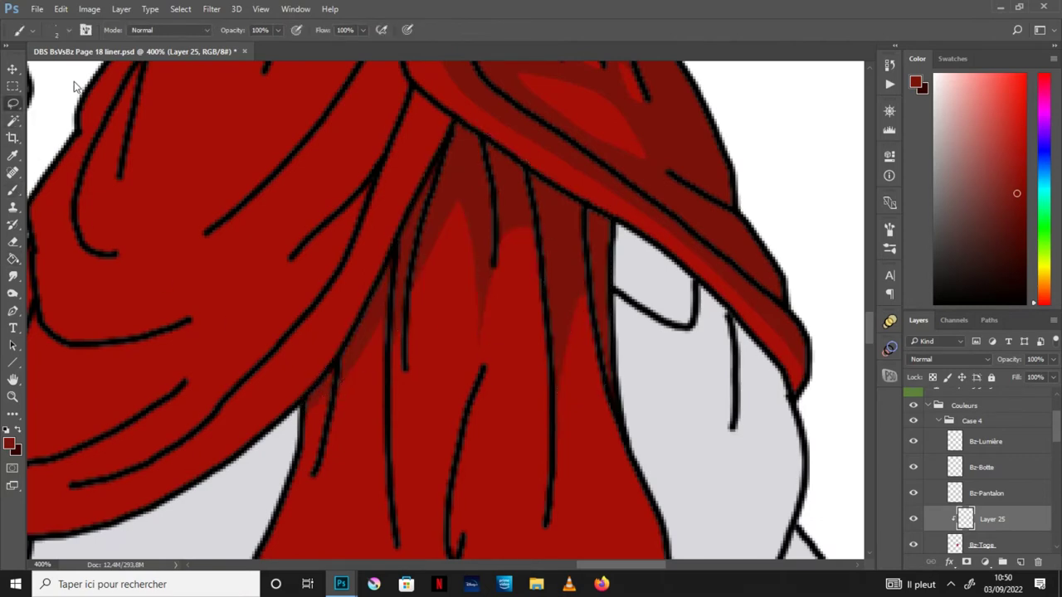
{"action": "left_click_drag", "start_coordinate": [746, 423], "coordinate": [664, 364]}
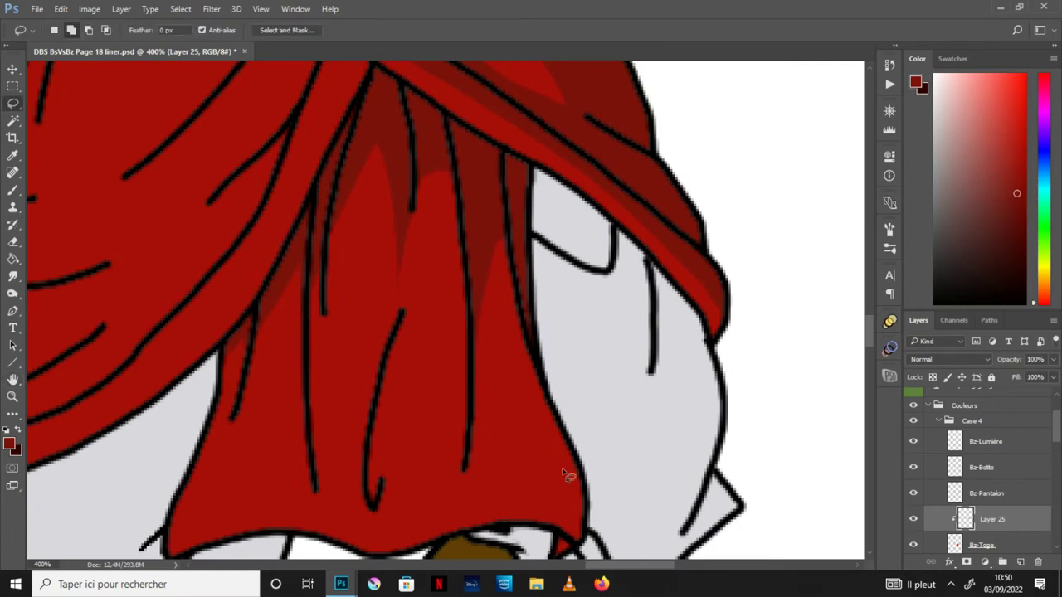
{"action": "scroll", "coordinate": [564, 475], "scroll_direction": "down", "scroll_amount": 5}
{"action": "key", "text": "g"}
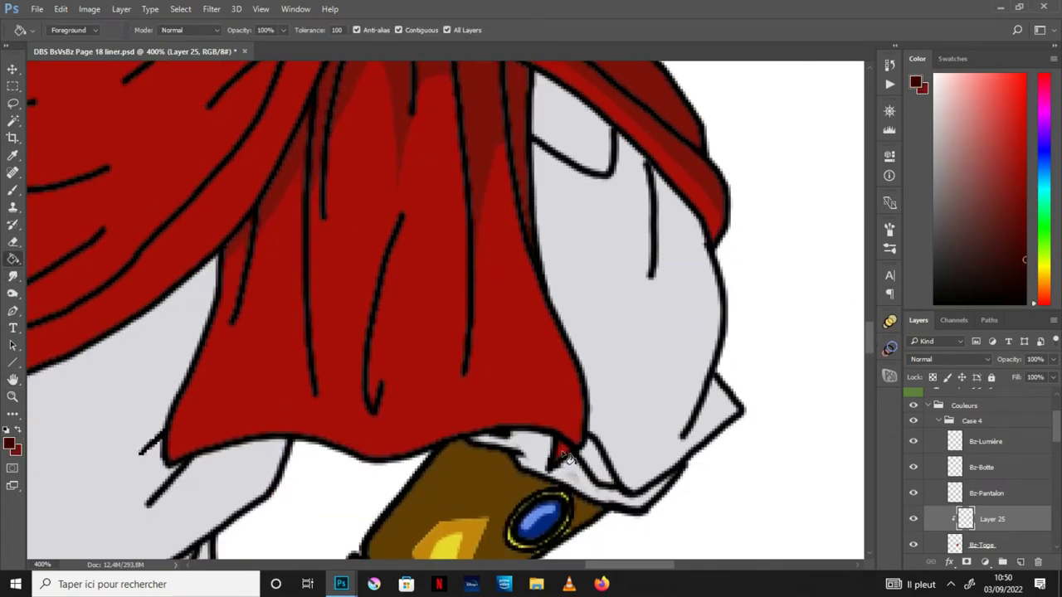
{"action": "left_click_drag", "start_coordinate": [692, 268], "coordinate": [664, 337]}
{"action": "key", "text": "l"}
{"action": "left_click_drag", "start_coordinate": [482, 479], "coordinate": [537, 538]}
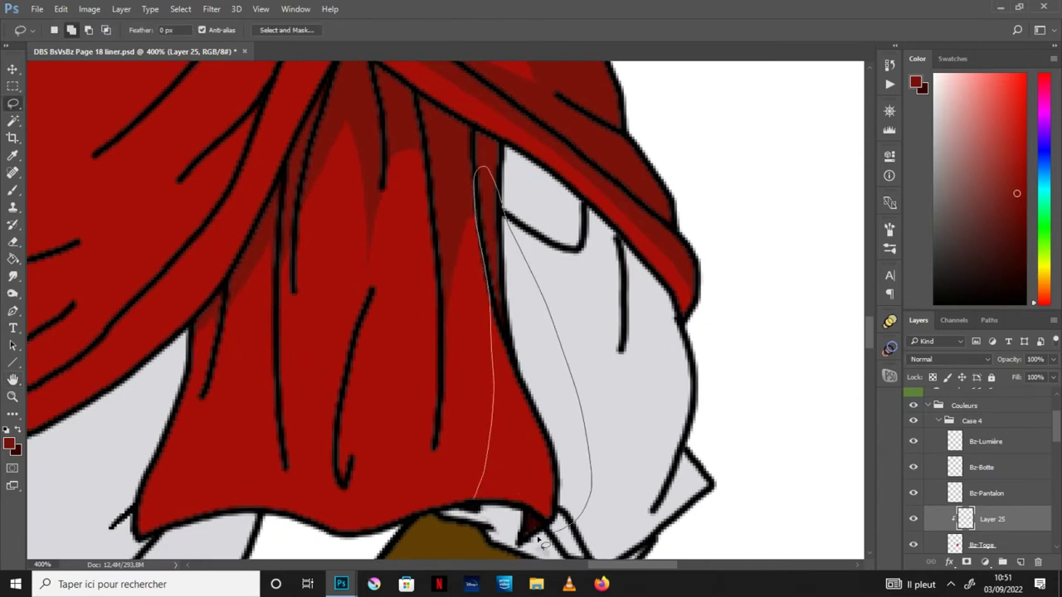
{"action": "left_click_drag", "start_coordinate": [537, 538], "coordinate": [485, 497]}
{"action": "key", "text": "g"}
{"action": "left_click", "coordinate": [537, 444]}
{"action": "key", "text": "ctrl+d"}
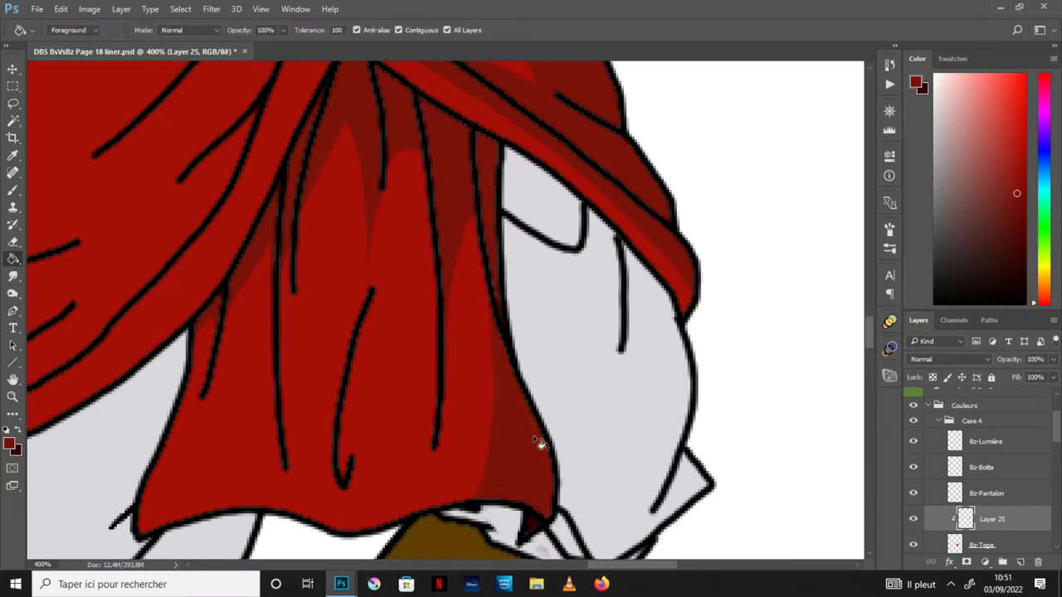
Step: Lasso and fill two more long fold shadows on the robe with darker red
{"action": "key", "text": "l"}
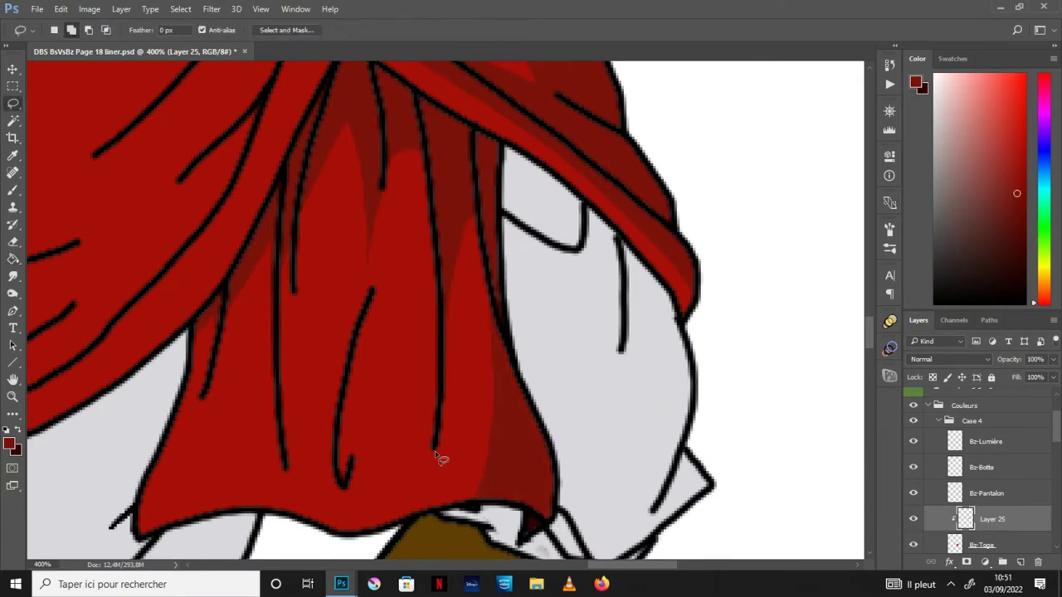
{"action": "left_click_drag", "start_coordinate": [453, 402], "coordinate": [435, 446]}
{"action": "left_click", "coordinate": [15, 260]}
{"action": "left_click", "coordinate": [448, 381]}
{"action": "key", "text": "ctrl+d"}
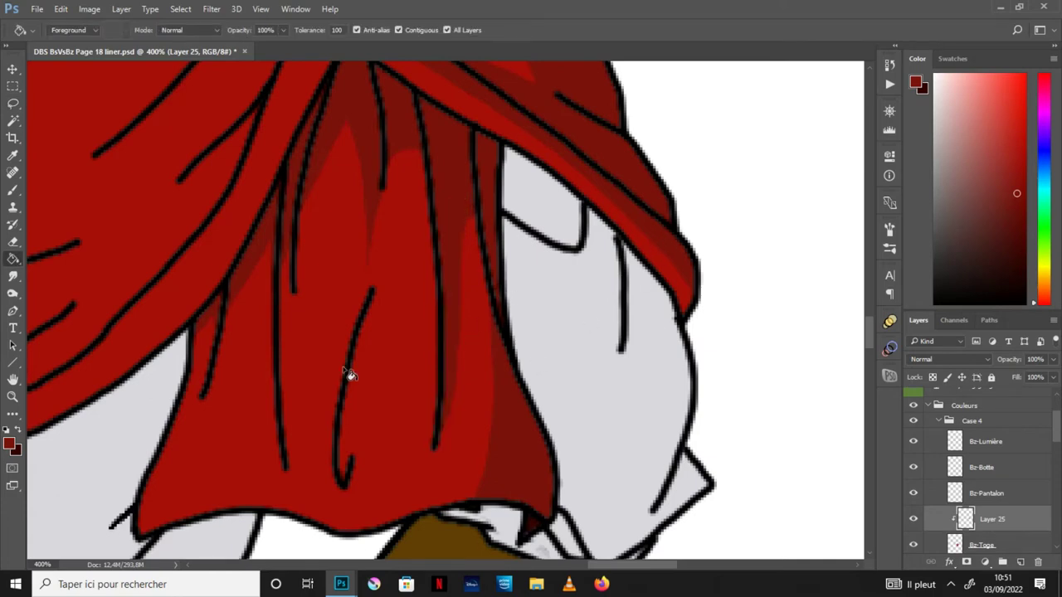
{"action": "key", "text": "l"}
{"action": "mouse_move", "coordinate": [350, 462]}
{"action": "left_mouse_down"}
{"action": "mouse_move", "coordinate": [396, 293]}
{"action": "mouse_move", "coordinate": [384, 178]}
{"action": "left_mouse_up"}
{"action": "left_click_drag", "start_coordinate": [369, 236], "coordinate": [343, 489]}
{"action": "left_click_drag", "start_coordinate": [349, 412], "coordinate": [352, 415]}
{"action": "key", "text": "g"}
{"action": "left_click", "coordinate": [380, 340]}
{"action": "key", "text": "ctrl+d"}
Step: Lasso a thin fold strip on the hanging panel and fill it darker red
{"action": "key", "text": "e"}
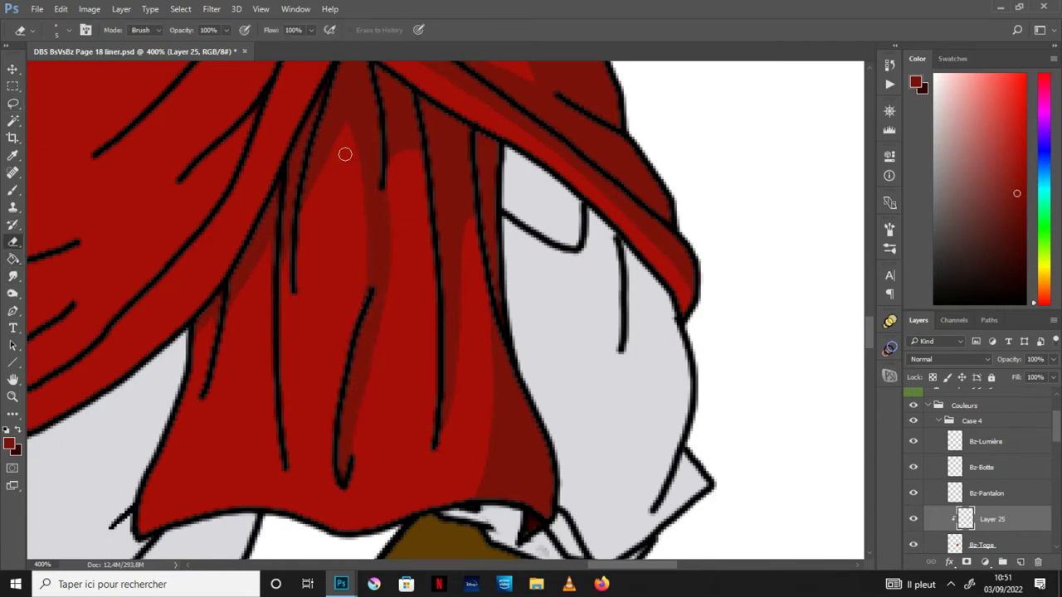
{"action": "left_click", "coordinate": [13, 104]}
{"action": "left_click_drag", "start_coordinate": [294, 290], "coordinate": [304, 400]}
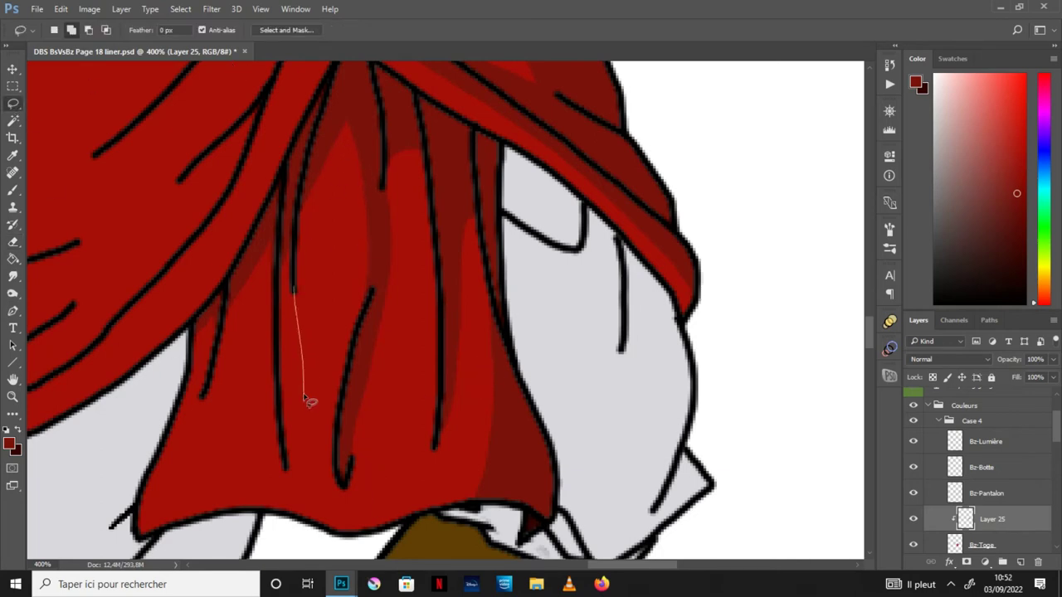
{"action": "mouse_move", "coordinate": [307, 292]}
{"action": "left_mouse_down"}
{"action": "mouse_move", "coordinate": [340, 107]}
{"action": "mouse_move", "coordinate": [296, 289]}
{"action": "mouse_move", "coordinate": [315, 343]}
{"action": "left_mouse_up"}
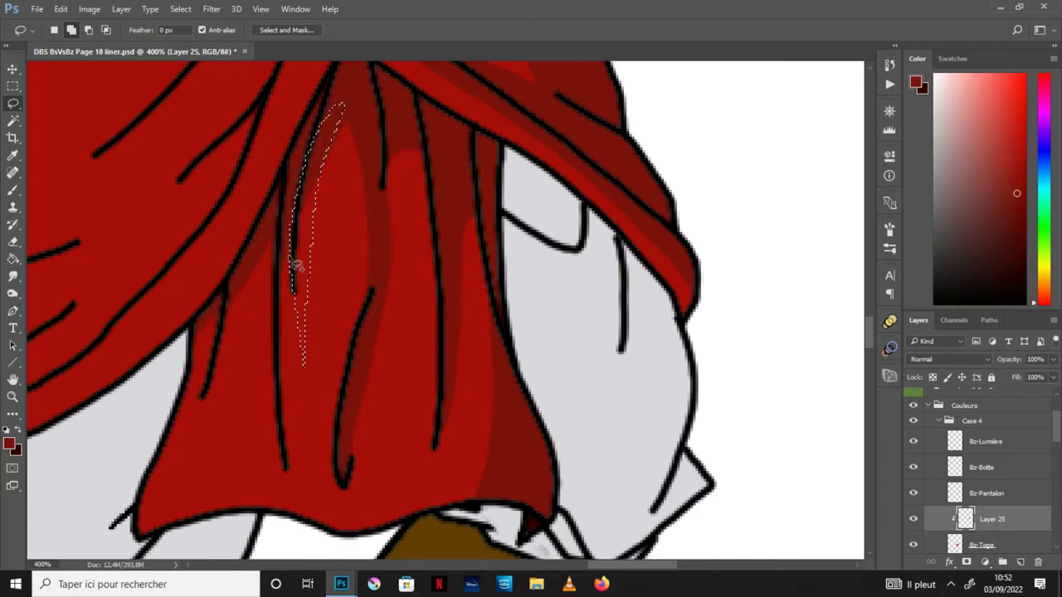
{"action": "mouse_move", "coordinate": [290, 311]}
{"action": "left_mouse_down"}
{"action": "mouse_move", "coordinate": [331, 510]}
{"action": "mouse_move", "coordinate": [307, 505]}
{"action": "mouse_move", "coordinate": [279, 368]}
{"action": "mouse_move", "coordinate": [292, 240]}
{"action": "left_mouse_up"}
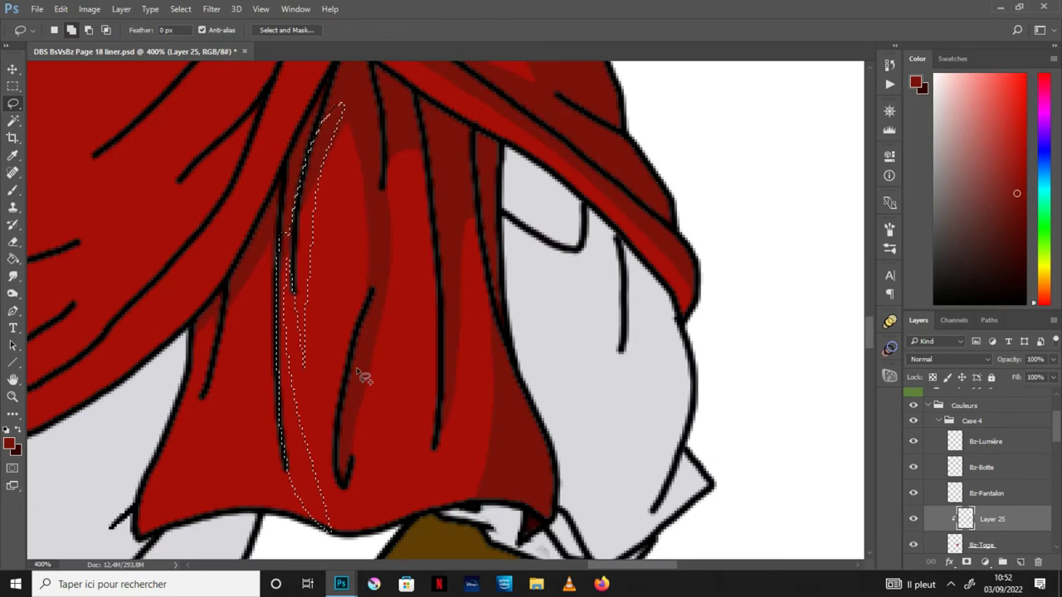
{"action": "key", "text": "g"}
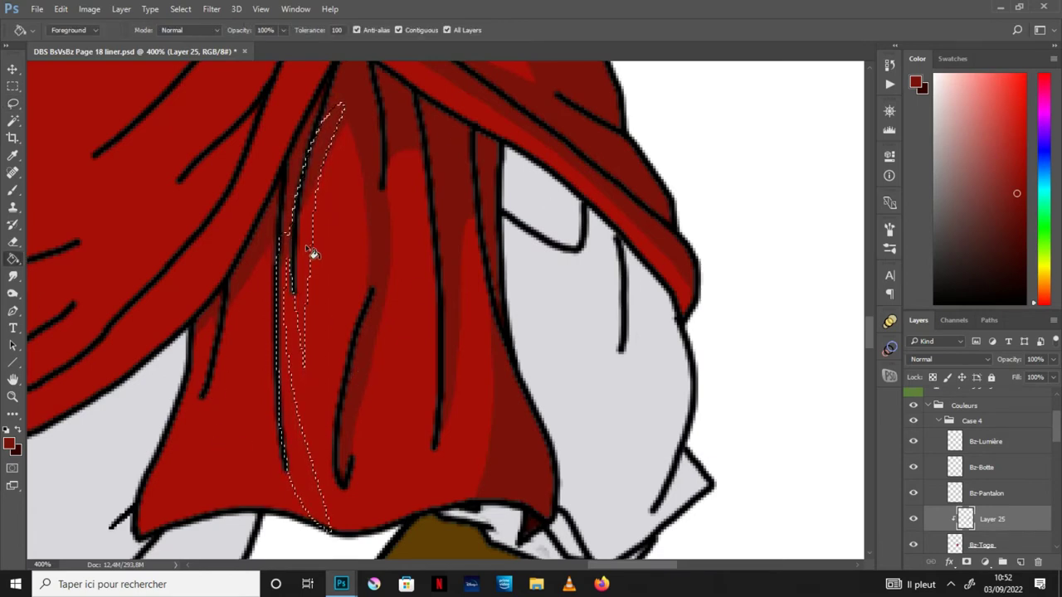
{"action": "left_click", "coordinate": [304, 471]}
{"action": "key", "text": "ctrl+d"}
Step: Paint dark red shadows along two fold edges with the 2 px brush
{"action": "key", "text": "e"}
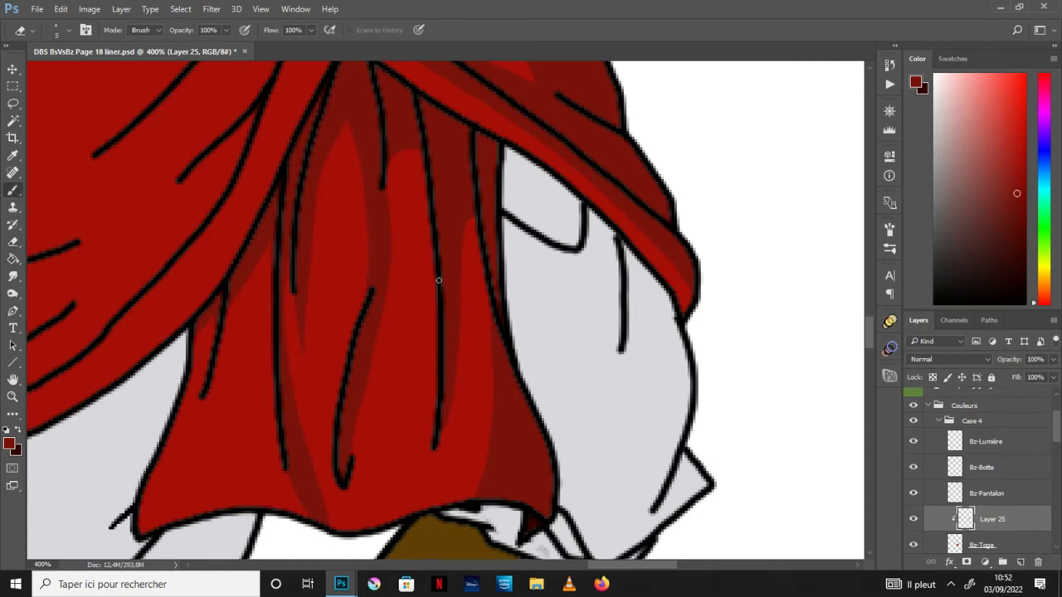
{"action": "left_click", "coordinate": [12, 190]}
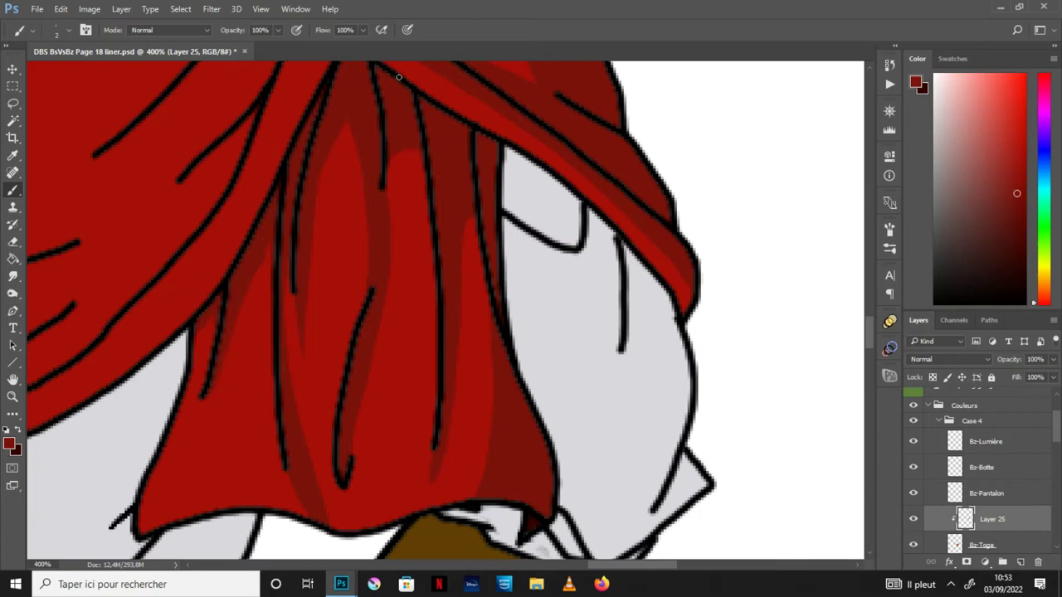
{"action": "left_click_drag", "start_coordinate": [398, 77], "coordinate": [378, 173]}
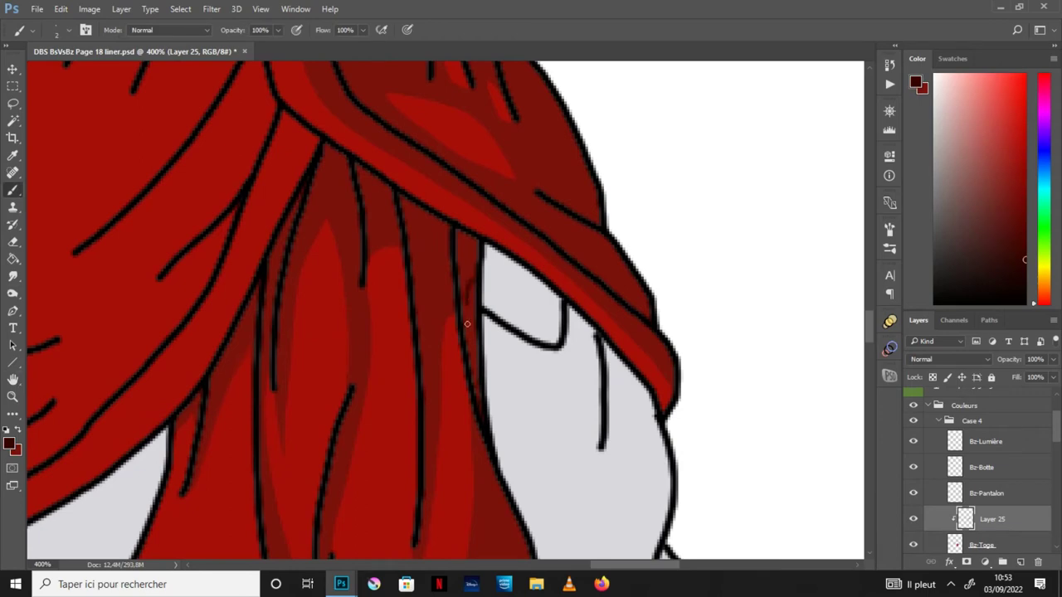
{"action": "left_click_drag", "start_coordinate": [459, 236], "coordinate": [465, 309]}
{"action": "left_click_drag", "start_coordinate": [471, 349], "coordinate": [477, 403]}
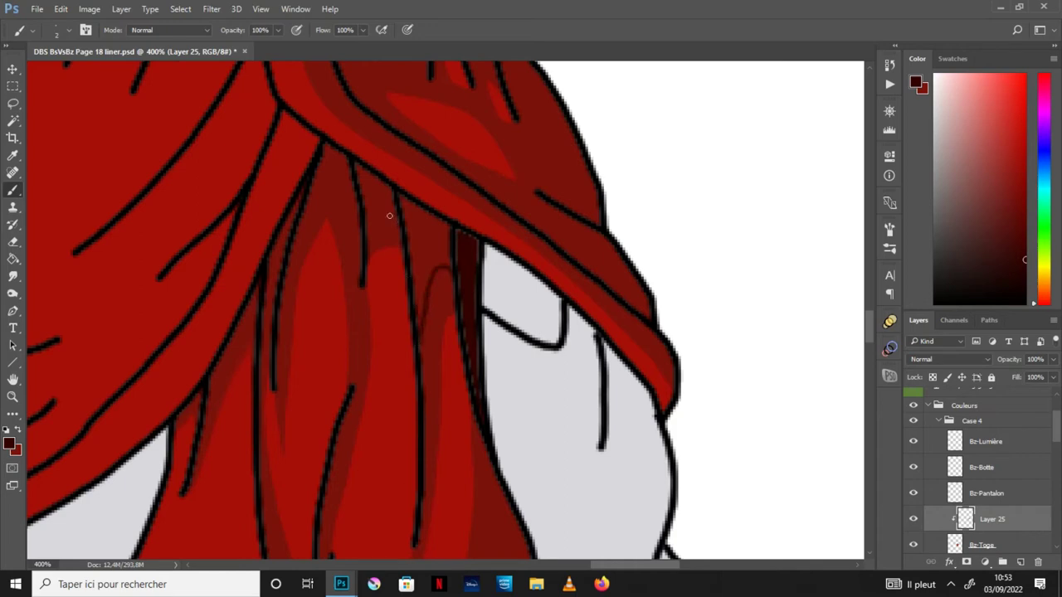
{"action": "left_click_drag", "start_coordinate": [320, 197], "coordinate": [279, 291]}
{"action": "left_click_drag", "start_coordinate": [235, 336], "coordinate": [217, 367]}
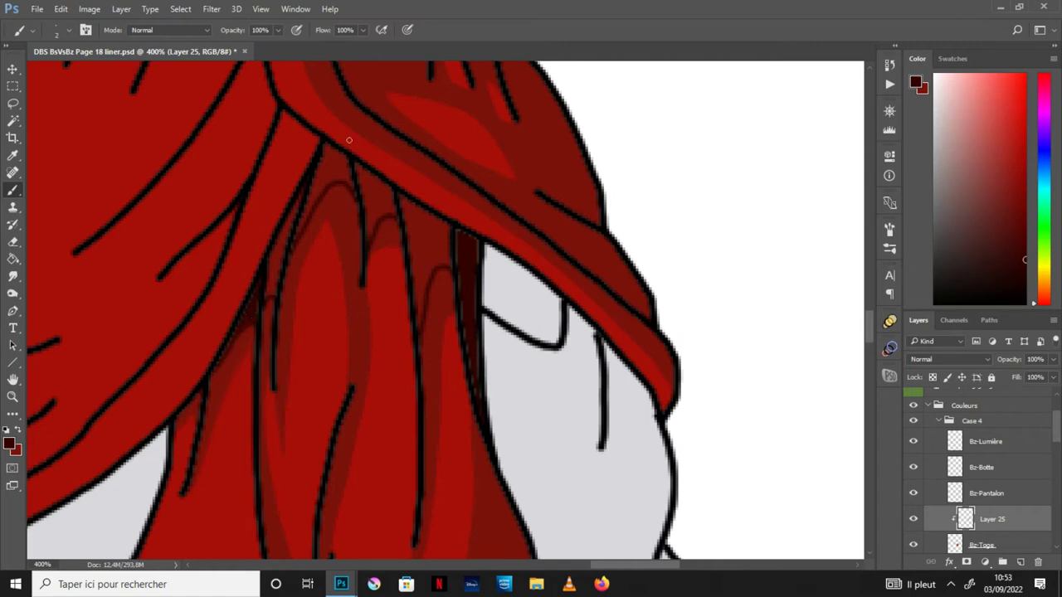
Step: Magic Wand-select four gaps under the overlapping drape, fill them darker red, then zoom out
{"action": "left_click", "coordinate": [14, 121]}
{"action": "left_click", "coordinate": [280, 244]}
{"action": "left_click", "coordinate": [432, 236], "text": "shift"}
{"action": "left_click", "coordinate": [327, 178], "text": "shift"}
{"action": "left_click", "coordinate": [377, 199], "text": "shift"}
{"action": "key", "text": "g"}
{"action": "left_click", "coordinate": [384, 200]}
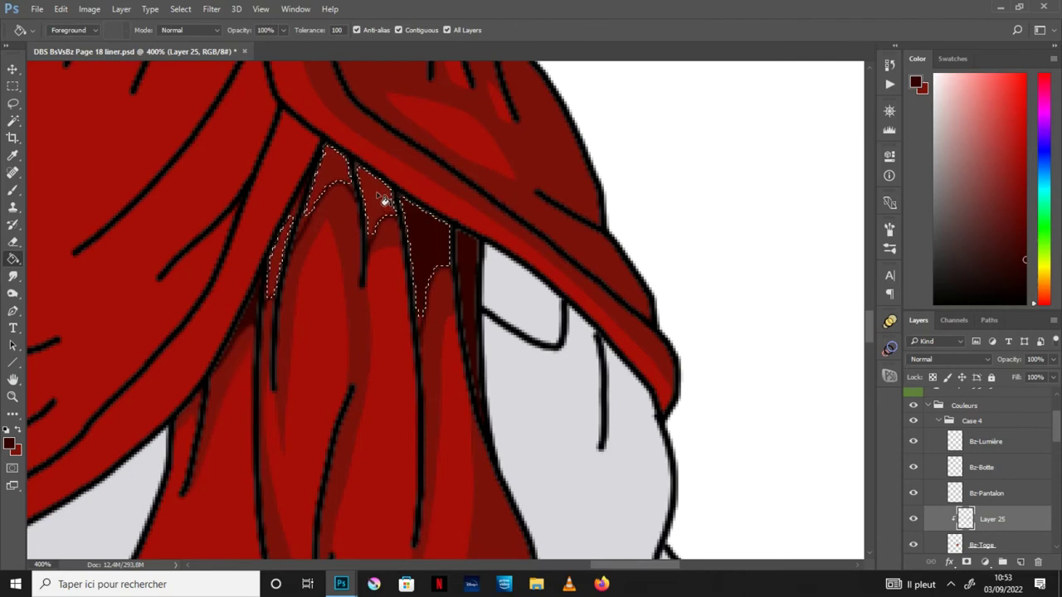
{"action": "left_click", "coordinate": [283, 269]}
{"action": "key", "text": "ctrl+d"}
{"action": "key", "text": "b"}
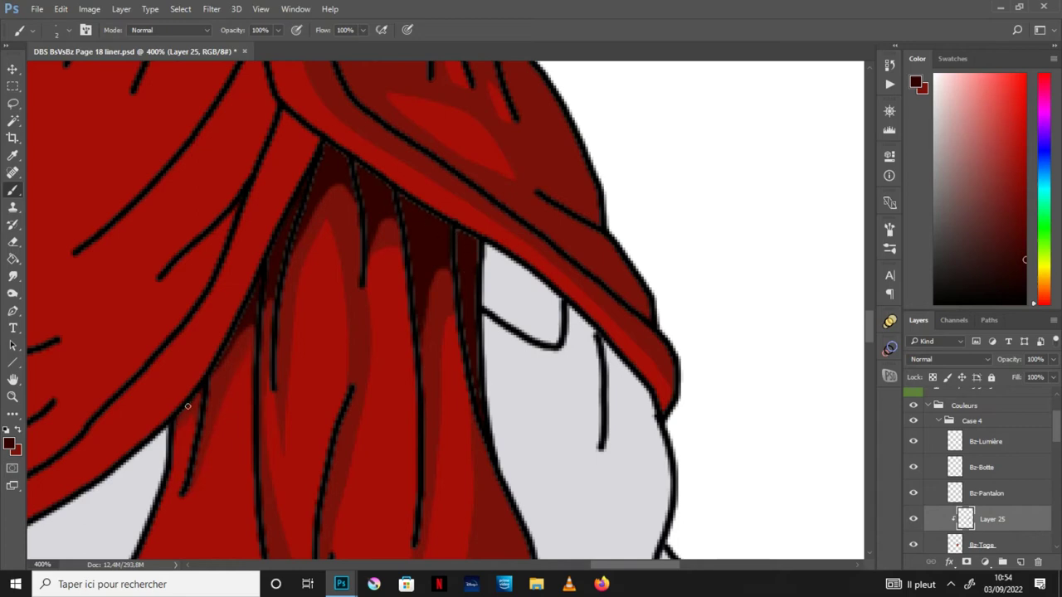
{"action": "key", "text": "ctrl+minus"}
Step: Zoom in on the drape beside the fist and switch to the lighter dark red
{"action": "key", "text": "h"}
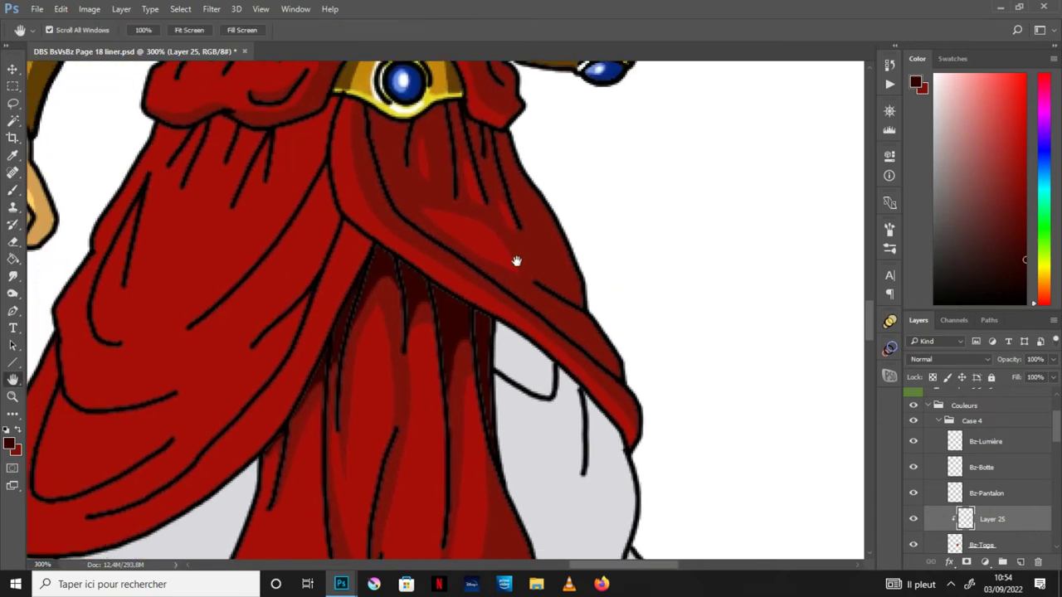
{"action": "left_click_drag", "start_coordinate": [516, 261], "coordinate": [588, 258]}
{"action": "scroll", "coordinate": [500, 268], "scroll_direction": "up", "scroll_amount": 2}
{"action": "scroll", "coordinate": [608, 263], "scroll_direction": "up", "scroll_amount": 1}
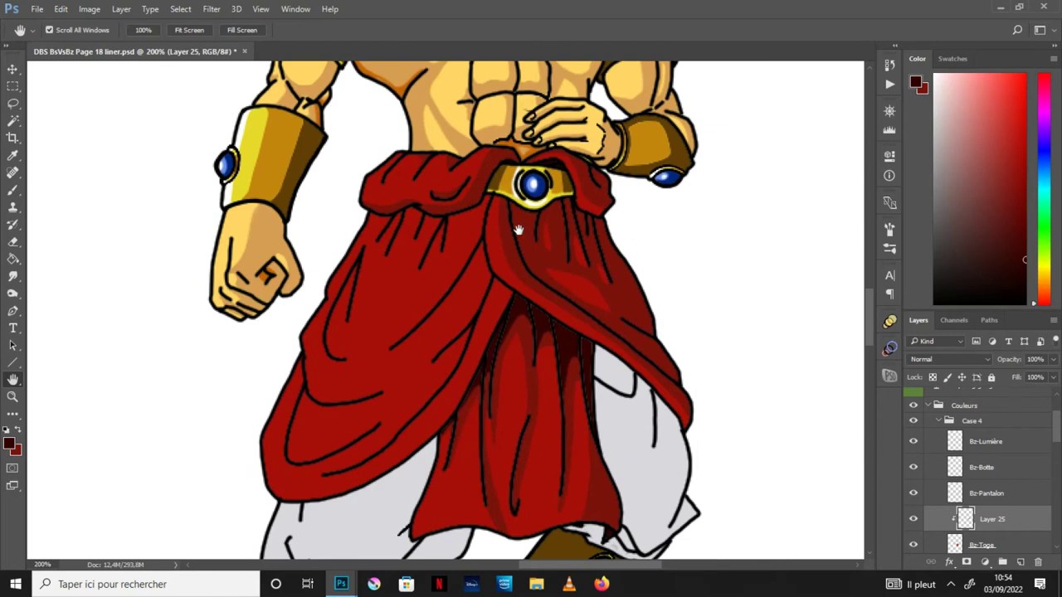
{"action": "key", "text": "ctrl+plus"}
{"action": "scroll", "coordinate": [638, 226], "scroll_direction": "down", "scroll_amount": 2}
{"action": "key", "text": "ctrl+plus"}
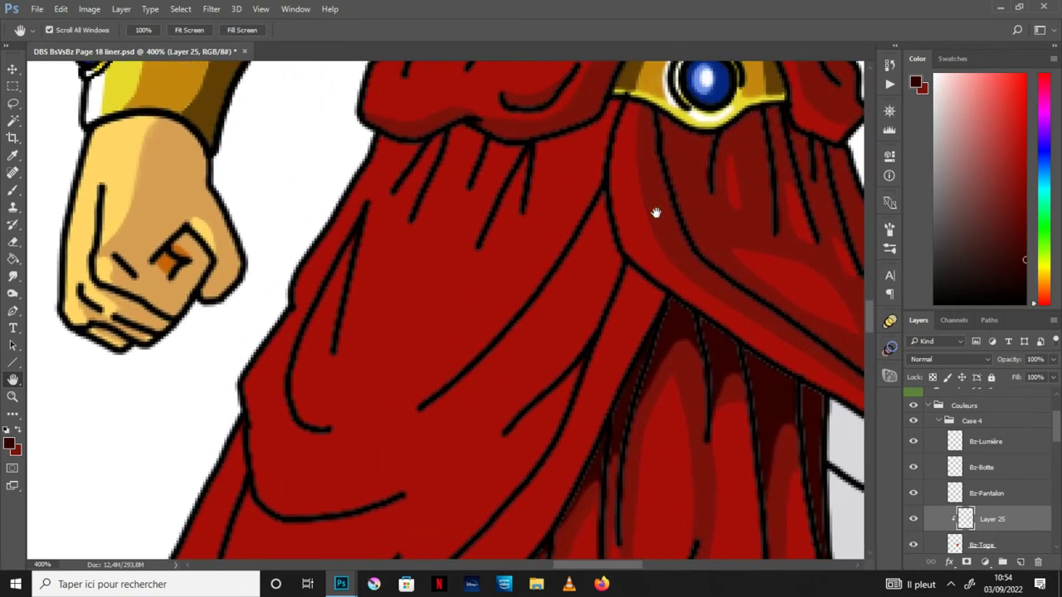
{"action": "left_click", "coordinate": [18, 430]}
{"action": "left_click", "coordinate": [12, 103]}
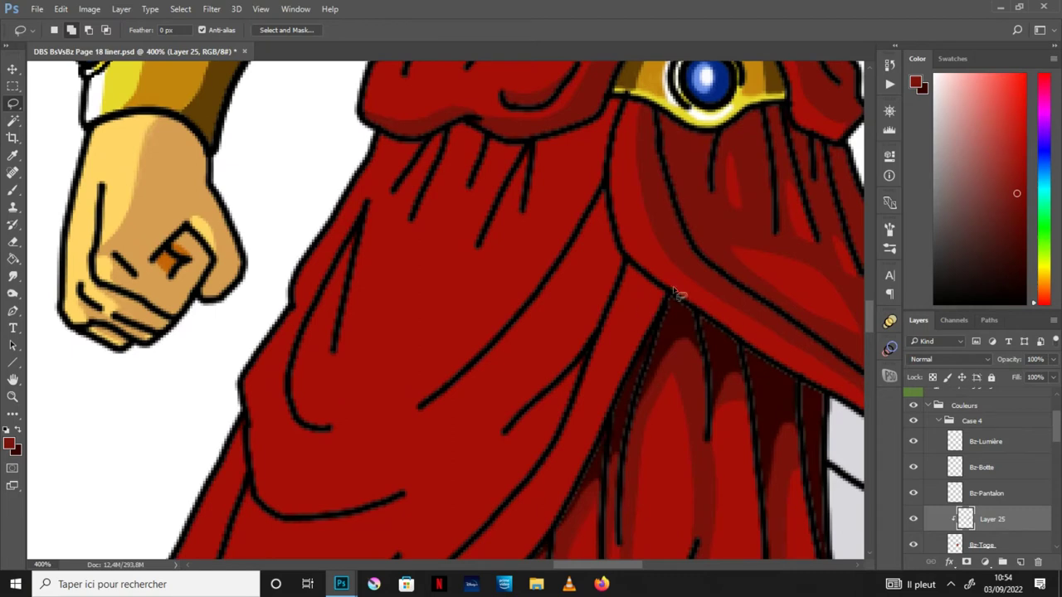
Step: Lasso the fold shadows below the belt and fill them darker red
{"action": "left_click_drag", "start_coordinate": [520, 432], "coordinate": [511, 430]}
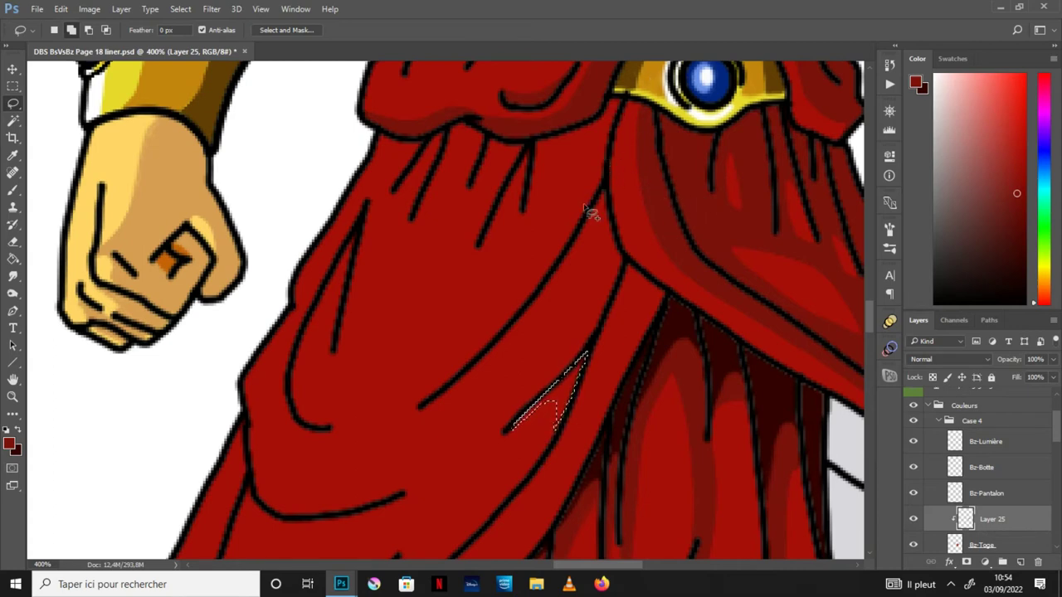
{"action": "mouse_move", "coordinate": [462, 371]}
{"action": "left_mouse_down"}
{"action": "mouse_move", "coordinate": [529, 203]}
{"action": "mouse_move", "coordinate": [471, 142]}
{"action": "mouse_move", "coordinate": [415, 169]}
{"action": "left_mouse_up"}
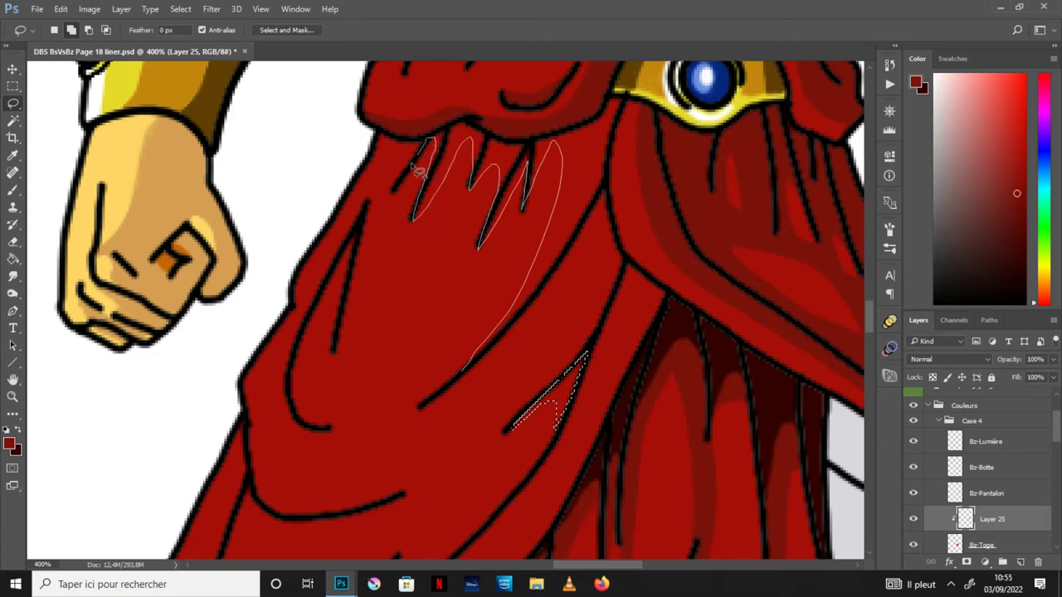
{"action": "mouse_move", "coordinate": [417, 171]}
{"action": "left_mouse_down"}
{"action": "mouse_move", "coordinate": [567, 124]}
{"action": "mouse_move", "coordinate": [616, 97]}
{"action": "mouse_move", "coordinate": [632, 110]}
{"action": "mouse_move", "coordinate": [611, 194]}
{"action": "mouse_move", "coordinate": [519, 323]}
{"action": "mouse_move", "coordinate": [464, 368]}
{"action": "left_mouse_up"}
{"action": "key", "text": "g"}
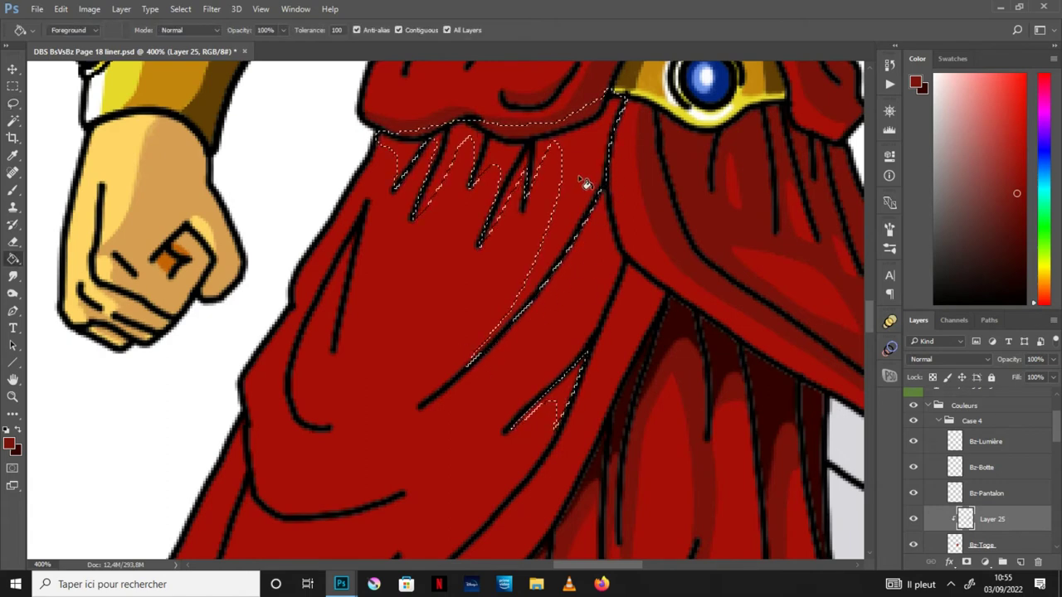
{"action": "left_click", "coordinate": [587, 162]}
{"action": "key", "text": "ctrl+d"}
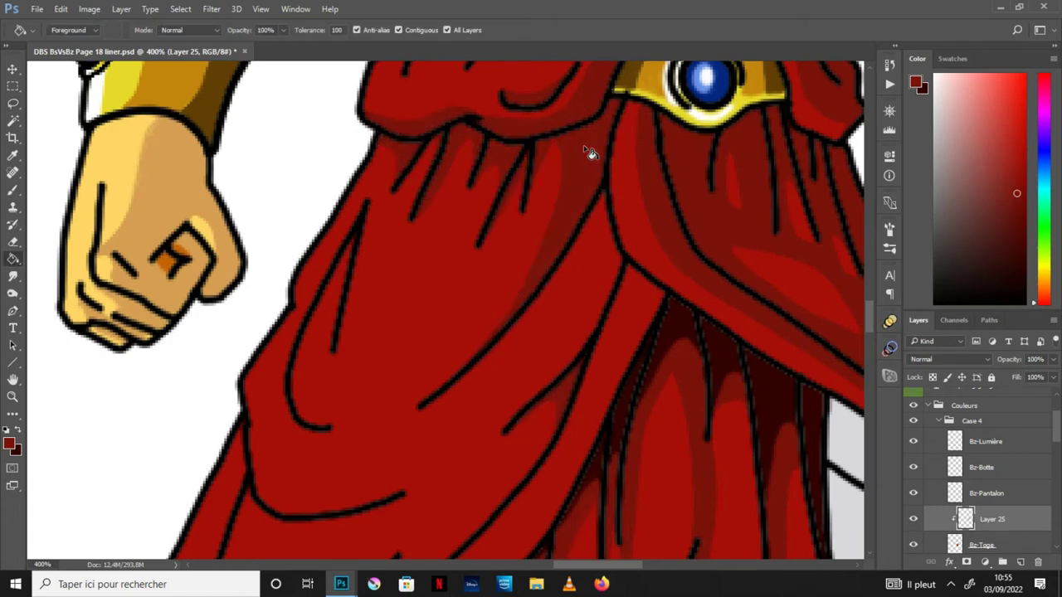
Step: Shade the lower-left fold and the fold beside the hanging panel darker red, then pan down
{"action": "key", "text": "b"}
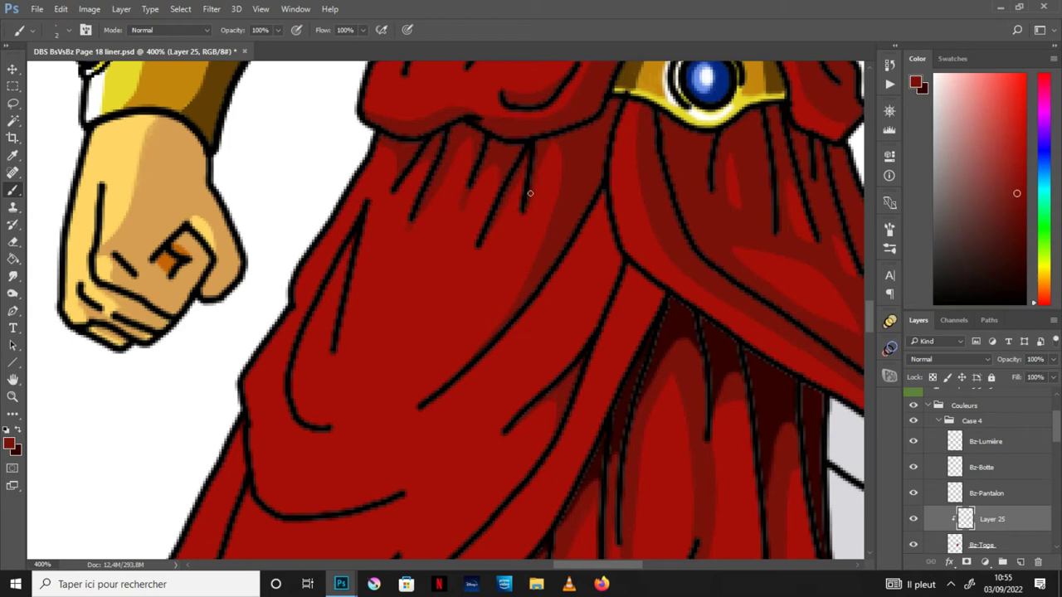
{"action": "key", "text": "l"}
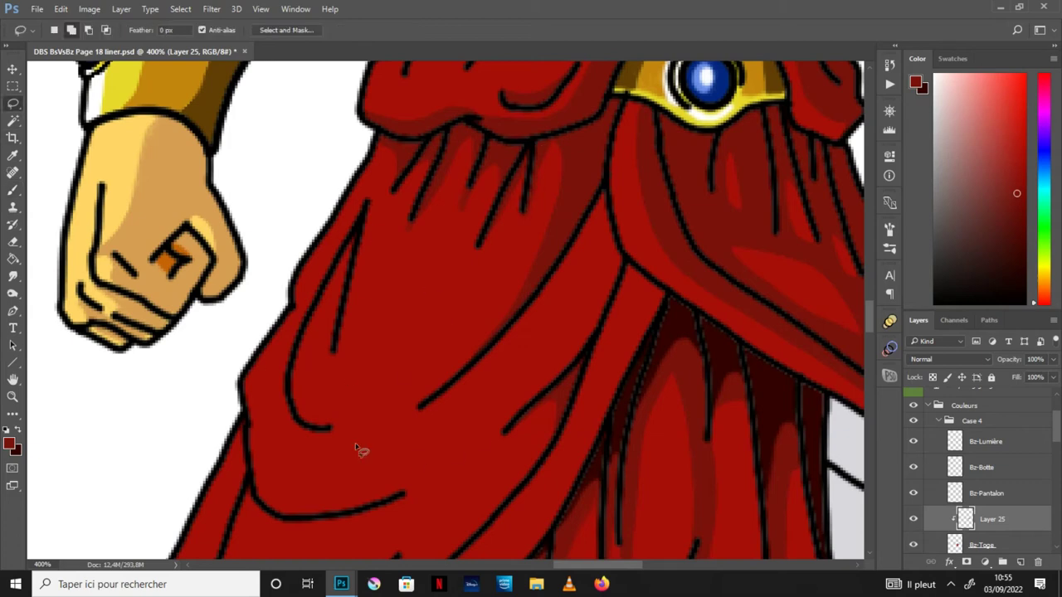
{"action": "mouse_move", "coordinate": [330, 428]}
{"action": "left_mouse_down"}
{"action": "mouse_move", "coordinate": [336, 334]}
{"action": "mouse_move", "coordinate": [329, 428]}
{"action": "left_mouse_up"}
{"action": "left_click_drag", "start_coordinate": [574, 241], "coordinate": [617, 315]}
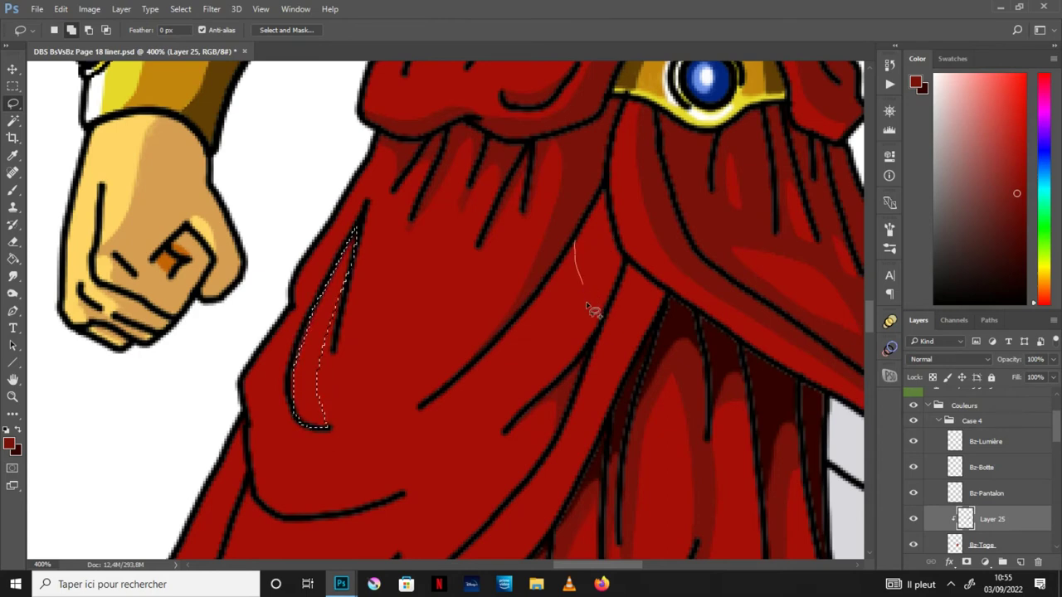
{"action": "left_click_drag", "start_coordinate": [618, 316], "coordinate": [583, 217]}
{"action": "key", "text": "g"}
{"action": "left_click", "coordinate": [634, 278]}
{"action": "key", "text": "ctrl+d"}
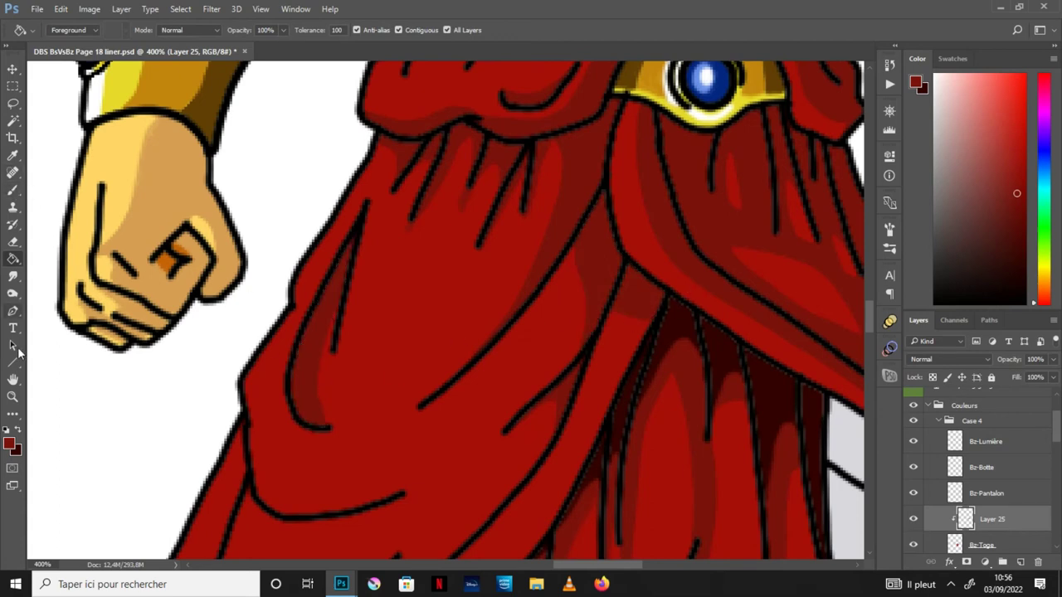
{"action": "left_click", "coordinate": [12, 379]}
{"action": "mouse_move", "coordinate": [550, 481]}
{"action": "left_mouse_down"}
{"action": "mouse_move", "coordinate": [733, 317]}
{"action": "mouse_move", "coordinate": [715, 320]}
{"action": "left_mouse_up"}
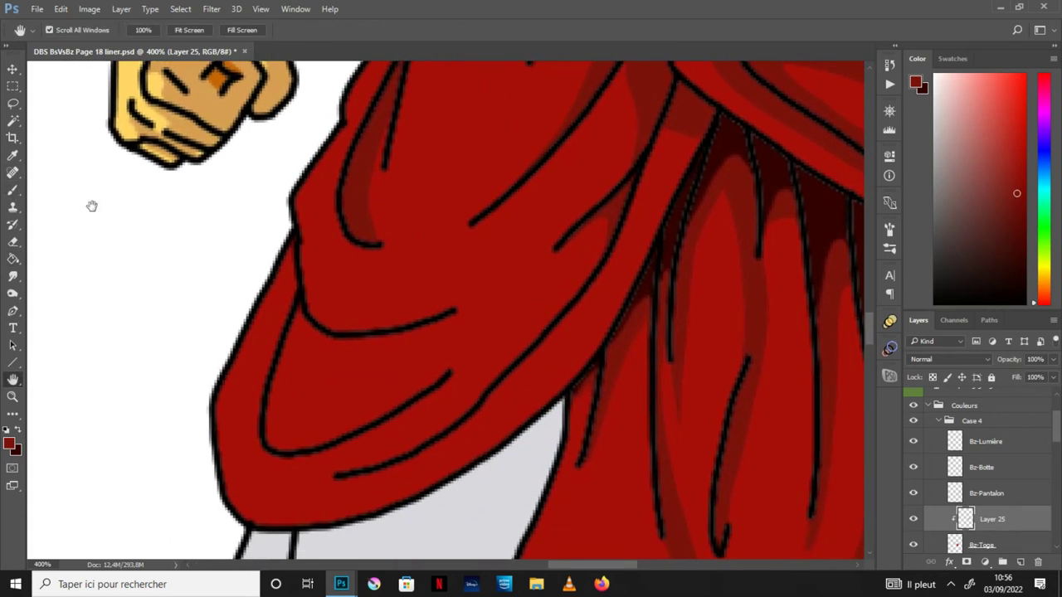
Step: Lasso the shadow in the lower drape fold and fill it darker red
{"action": "key", "text": "l"}
{"action": "mouse_move", "coordinate": [453, 313]}
{"action": "left_mouse_down"}
{"action": "mouse_move", "coordinate": [338, 426]}
{"action": "mouse_move", "coordinate": [395, 426]}
{"action": "mouse_move", "coordinate": [268, 414]}
{"action": "mouse_move", "coordinate": [303, 262]}
{"action": "mouse_move", "coordinate": [379, 339]}
{"action": "mouse_move", "coordinate": [454, 313]}
{"action": "left_mouse_up"}
{"action": "mouse_move", "coordinate": [676, 130]}
{"action": "left_mouse_down"}
{"action": "mouse_move", "coordinate": [671, 177]}
{"action": "mouse_move", "coordinate": [612, 297]}
{"action": "mouse_move", "coordinate": [501, 424]}
{"action": "mouse_move", "coordinate": [441, 464]}
{"action": "mouse_move", "coordinate": [304, 505]}
{"action": "mouse_move", "coordinate": [211, 462]}
{"action": "mouse_move", "coordinate": [517, 509]}
{"action": "mouse_move", "coordinate": [676, 205]}
{"action": "mouse_move", "coordinate": [693, 116]}
{"action": "left_mouse_up"}
{"action": "left_click", "coordinate": [13, 258]}
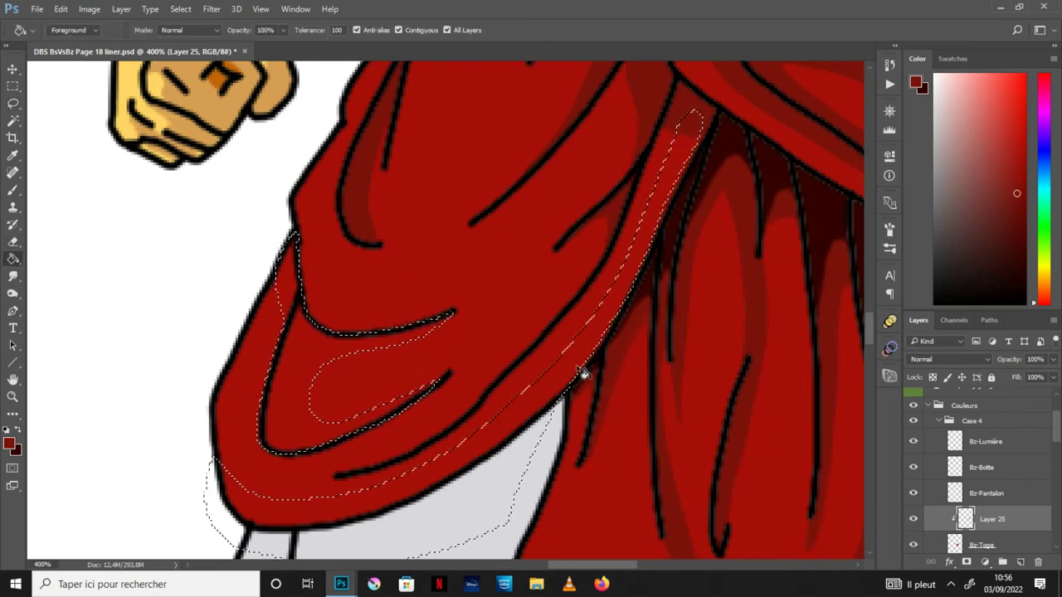
{"action": "left_click", "coordinate": [587, 373]}
{"action": "key", "text": "ctrl+d"}
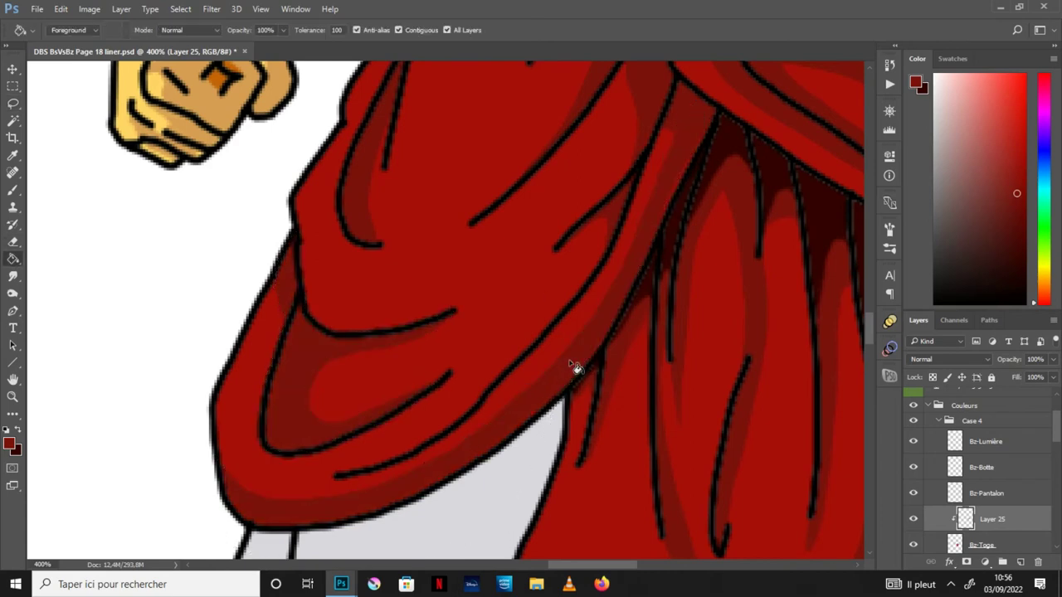
Step: Bring the toga's left fold into view and fill a fold area darker red
{"action": "left_click", "coordinate": [12, 189]}
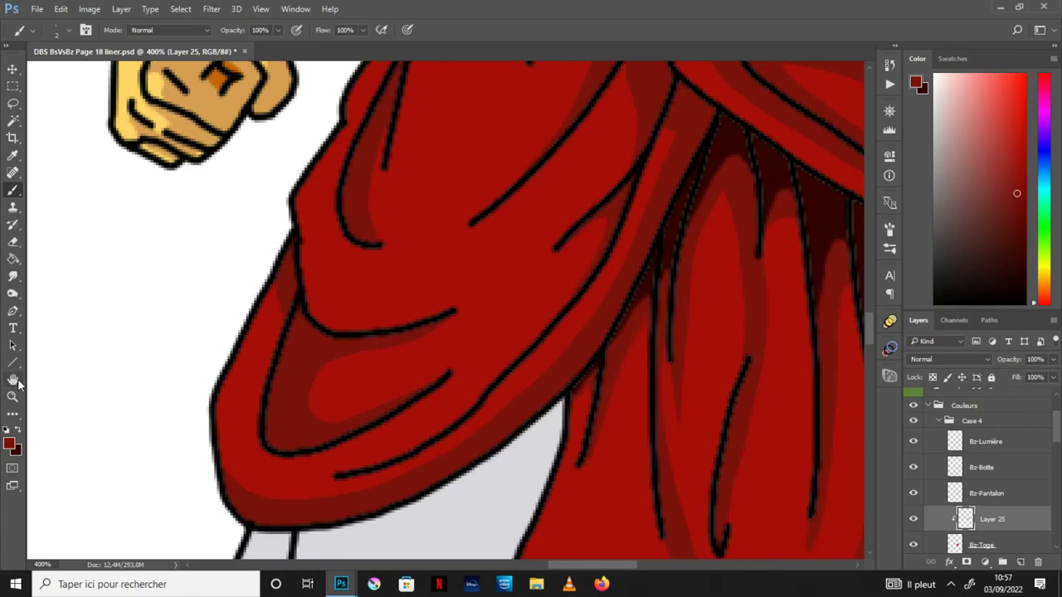
{"action": "left_click_drag", "start_coordinate": [646, 261], "coordinate": [625, 334]}
{"action": "key", "text": "l"}
{"action": "mouse_move", "coordinate": [282, 306]}
{"action": "left_mouse_down"}
{"action": "mouse_move", "coordinate": [362, 374]}
{"action": "mouse_move", "coordinate": [472, 351]}
{"action": "mouse_move", "coordinate": [391, 403]}
{"action": "mouse_move", "coordinate": [289, 353]}
{"action": "mouse_move", "coordinate": [283, 309]}
{"action": "left_mouse_up"}
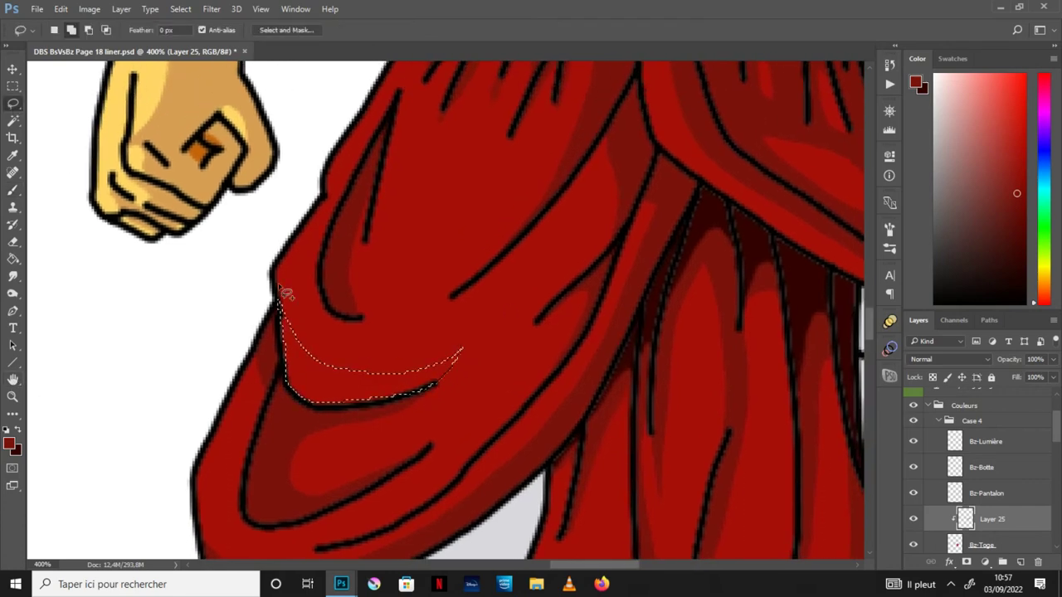
{"action": "key", "text": "g"}
{"action": "left_click", "coordinate": [429, 379]}
{"action": "key", "text": "ctrl+d"}
Step: Fill the next fold along the drape darker red, then pan to below the belt jewel
{"action": "key", "text": "l"}
{"action": "left_click_drag", "start_coordinate": [620, 201], "coordinate": [341, 403]}
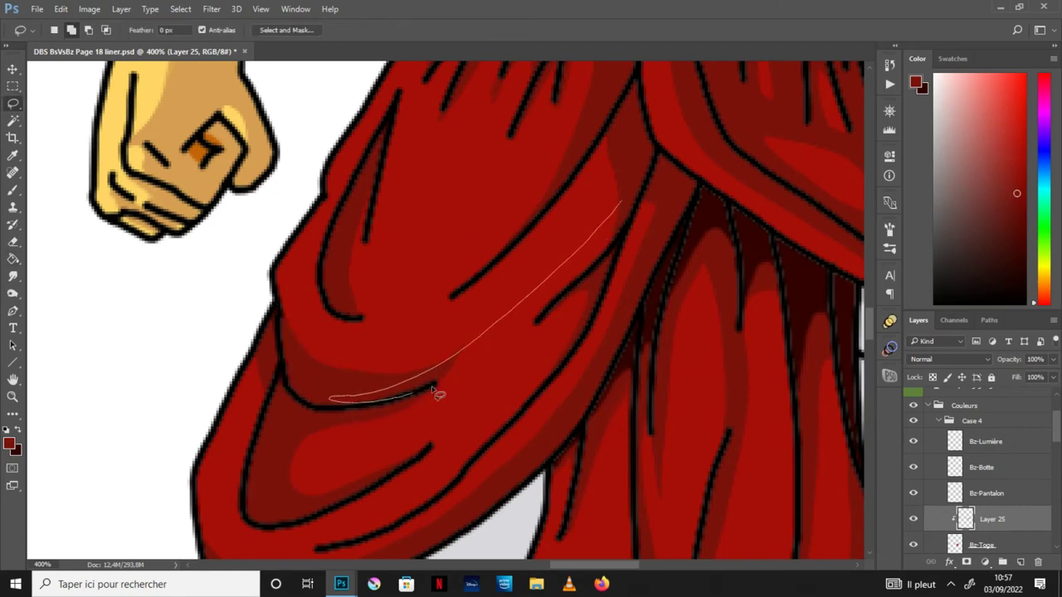
{"action": "left_click_drag", "start_coordinate": [342, 403], "coordinate": [634, 206]}
{"action": "key", "text": "g"}
{"action": "left_click", "coordinate": [557, 296]}
{"action": "key", "text": "ctrl+d"}
{"action": "left_click", "coordinate": [13, 191]}
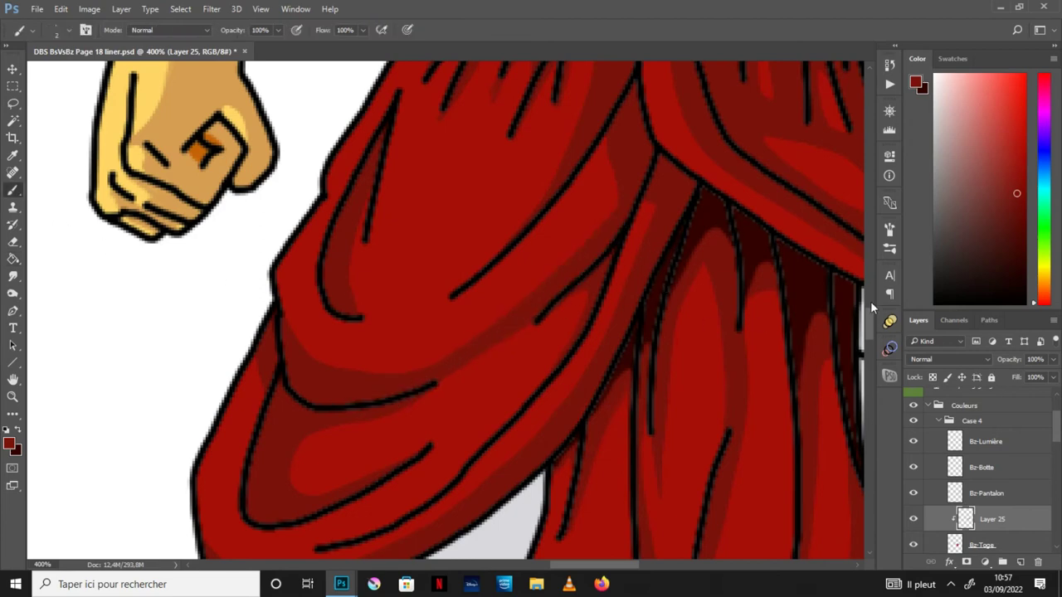
{"action": "scroll", "coordinate": [870, 301], "scroll_direction": "down", "scroll_amount": 2}
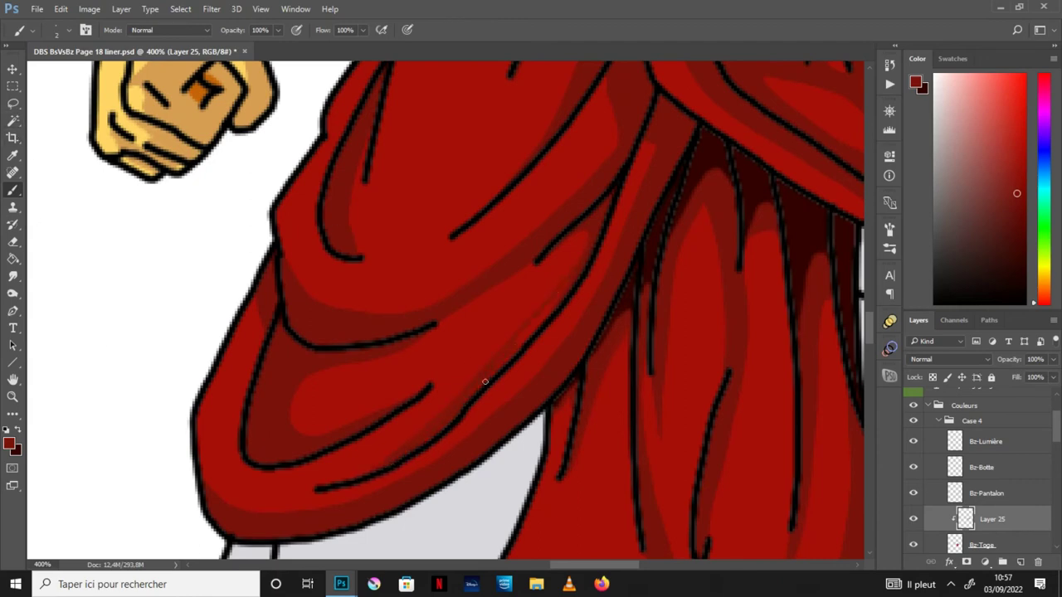
{"action": "left_click", "coordinate": [13, 379]}
{"action": "left_click_drag", "start_coordinate": [676, 219], "coordinate": [661, 290]}
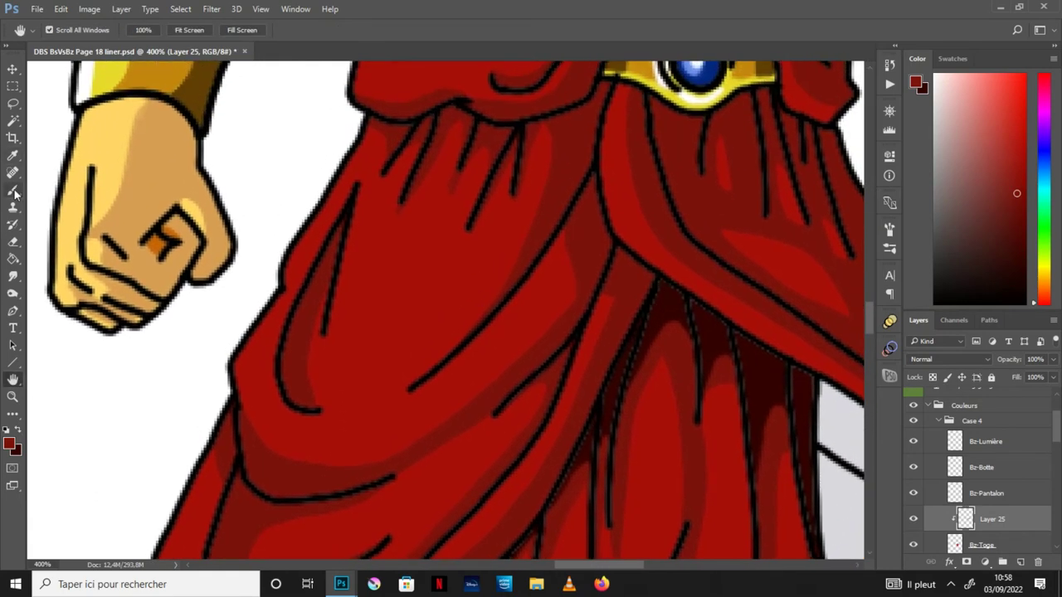
Step: Lasso a fold across the toga's left drape and fill it with darker red
{"action": "left_click", "coordinate": [13, 190]}
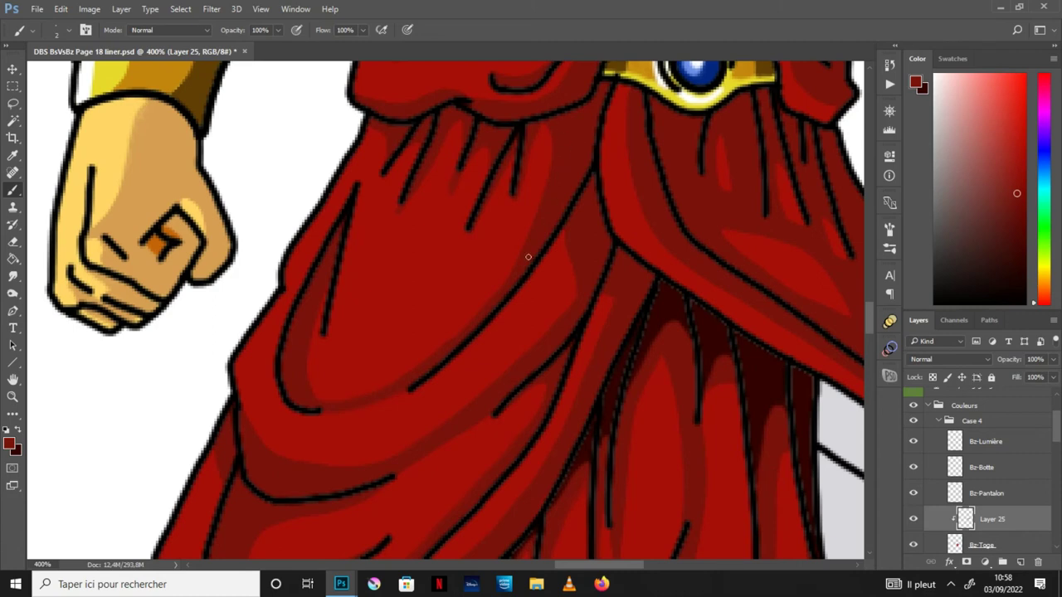
{"action": "key", "text": "ctrl+minus"}
{"action": "key", "text": "ctrl+minus"}
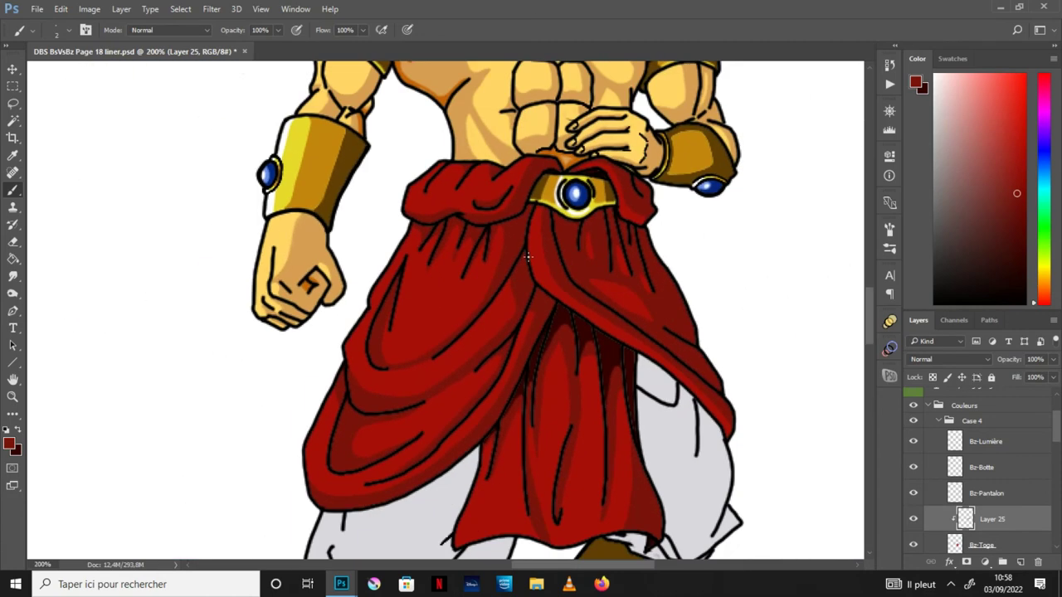
{"action": "key", "text": "ctrl+plus"}
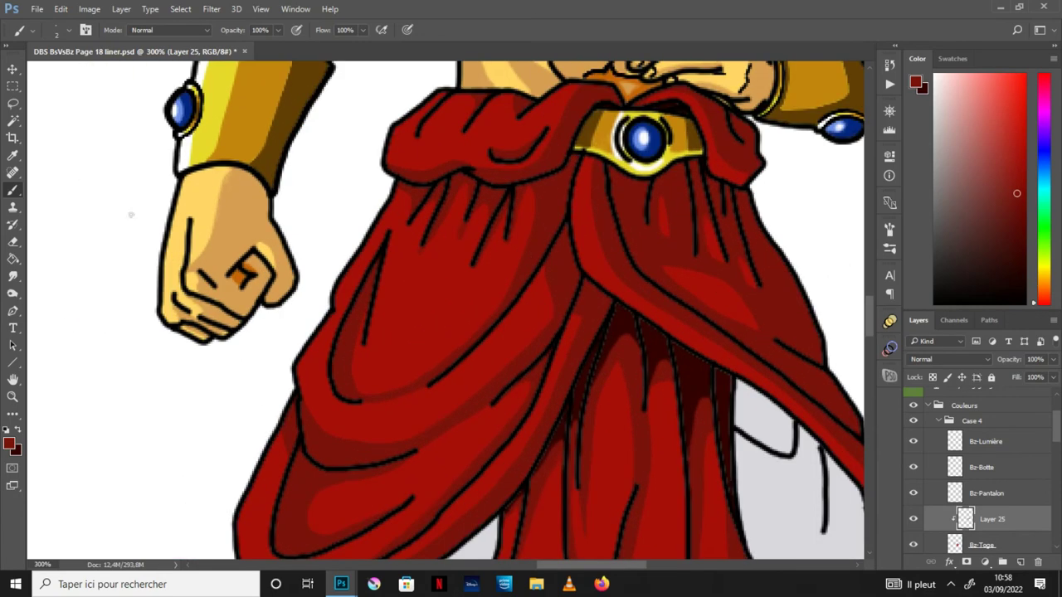
{"action": "key", "text": "l"}
{"action": "left_click_drag", "start_coordinate": [363, 340], "coordinate": [404, 396]}
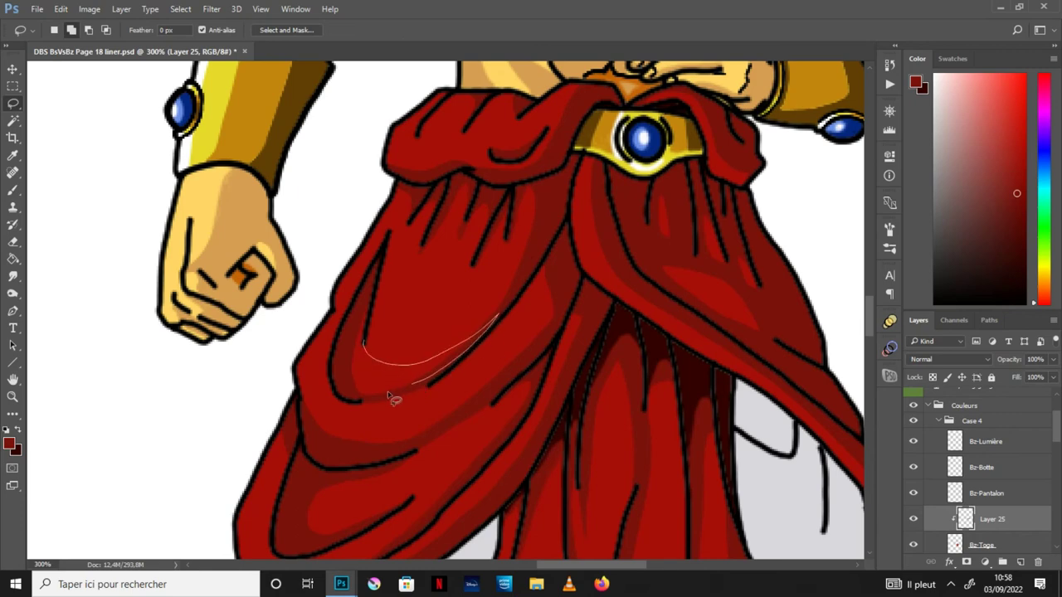
{"action": "left_click_drag", "start_coordinate": [404, 397], "coordinate": [365, 336]}
{"action": "key", "text": "g"}
{"action": "left_click", "coordinate": [390, 365]}
{"action": "key", "text": "ctrl+d"}
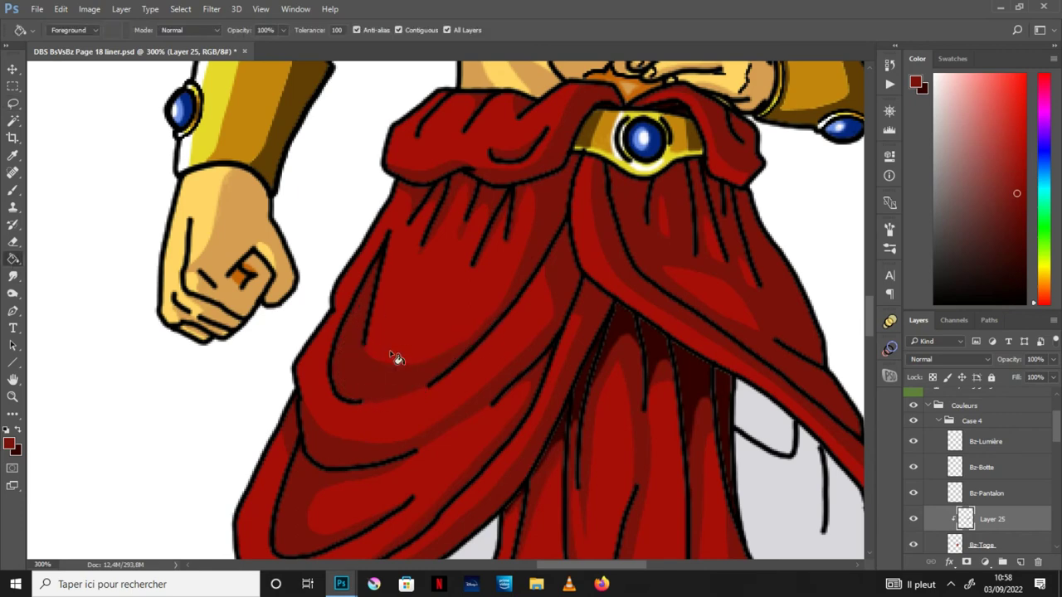
Step: Select a fold on the lower drape and fill it with darker red
{"action": "key", "text": "ctrl+minus"}
{"action": "key", "text": "ctrl+minus"}
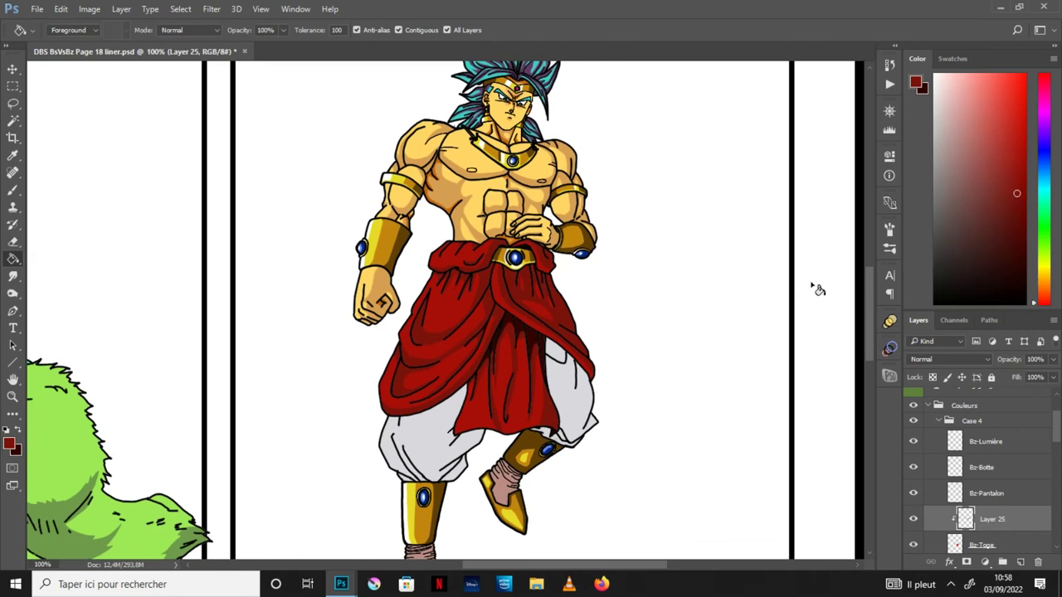
{"action": "key", "text": "ctrl+plus"}
{"action": "key", "text": "ctrl+plus"}
{"action": "key", "text": "l"}
{"action": "left_click_drag", "start_coordinate": [527, 308], "coordinate": [525, 316]}
{"action": "left_click", "coordinate": [13, 258]}
{"action": "left_click", "coordinate": [509, 332]}
Step: Lasso a thin fold strip along the drape's lower hem and fill it dark red
{"action": "key", "text": "ctrl+minus"}
{"action": "key", "text": "ctrl+minus"}
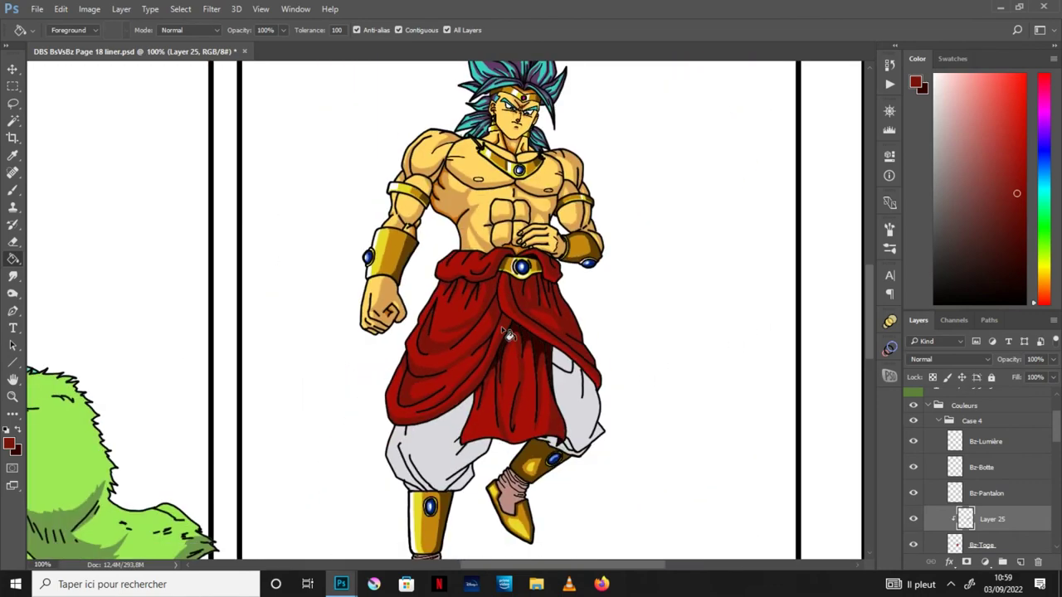
{"action": "key", "text": "ctrl+plus"}
{"action": "key", "text": "h"}
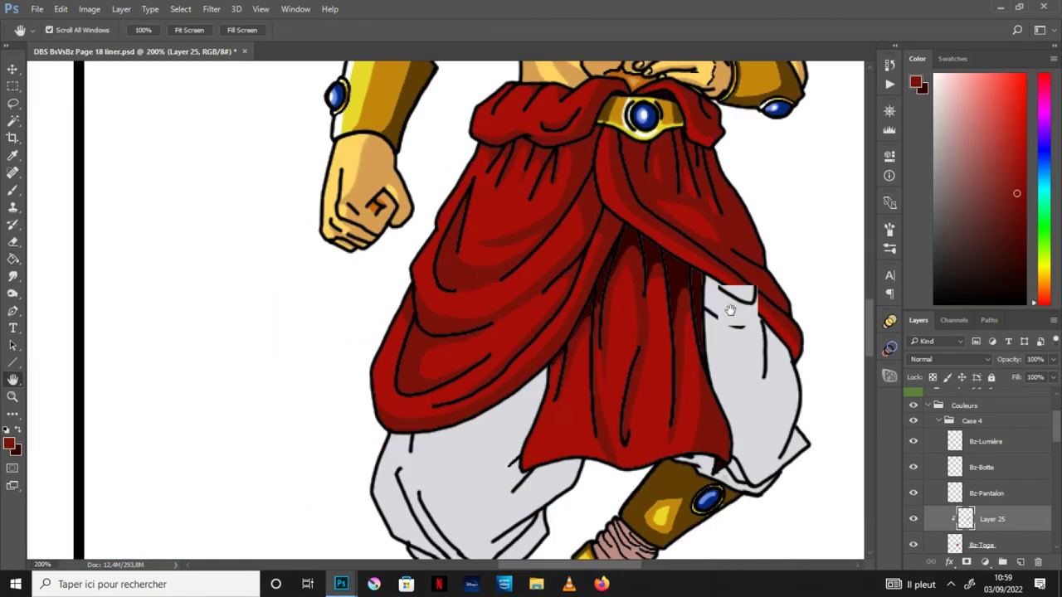
{"action": "key", "text": "ctrl+plus"}
{"action": "key", "text": "l"}
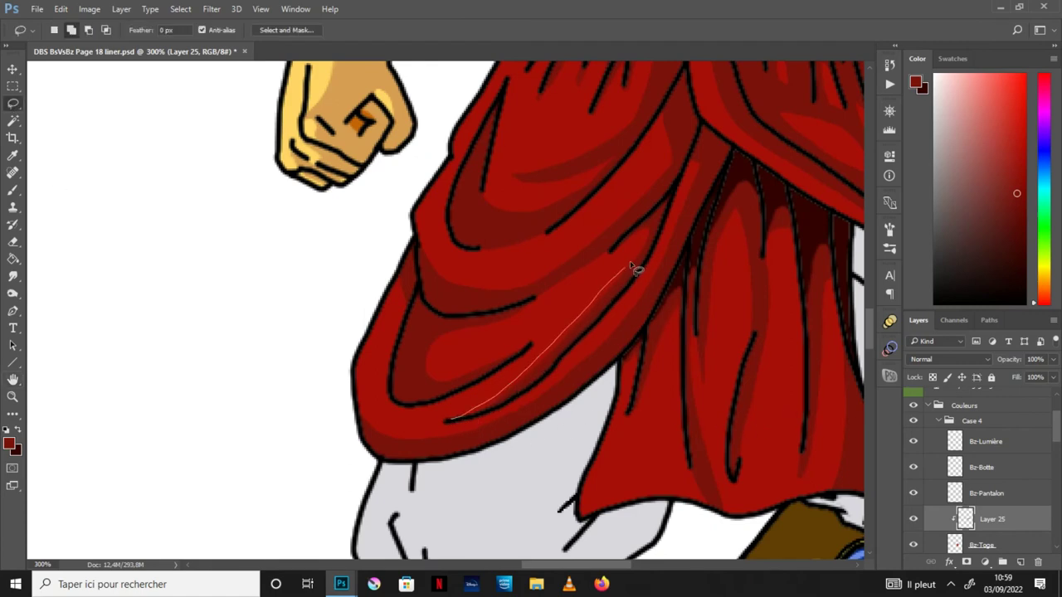
{"action": "left_click_drag", "start_coordinate": [465, 419], "coordinate": [644, 246]}
{"action": "key", "text": "ctrl+d"}
{"action": "left_click_drag", "start_coordinate": [448, 419], "coordinate": [653, 247]}
{"action": "left_click_drag", "start_coordinate": [653, 247], "coordinate": [448, 420]}
{"action": "key", "text": "g"}
{"action": "left_click", "coordinate": [510, 400]}
{"action": "key", "text": "ctrl+d"}
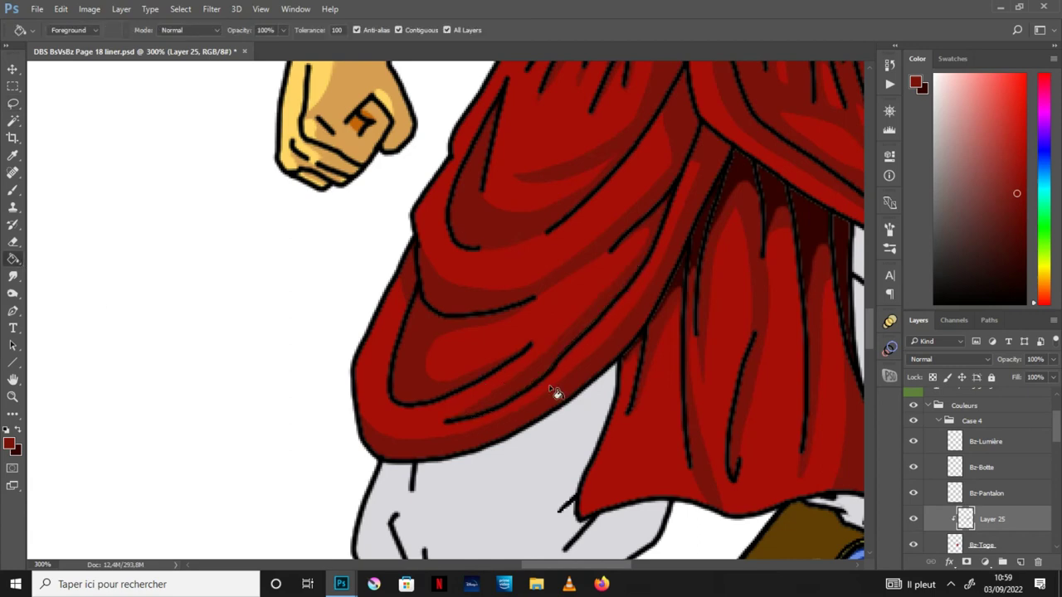
Step: Switch to the Eraser for tidying stray colour and bring the upper toga into view
{"action": "key", "text": "e"}
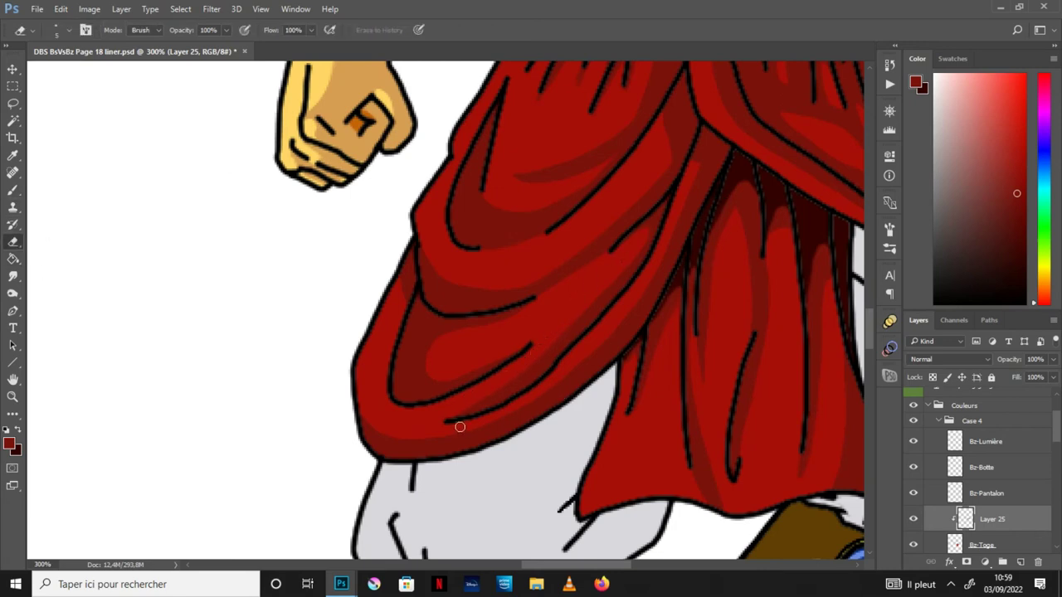
{"action": "key", "text": "ctrl+minus"}
{"action": "key", "text": "h"}
{"action": "left_click_drag", "start_coordinate": [821, 336], "coordinate": [652, 414]}
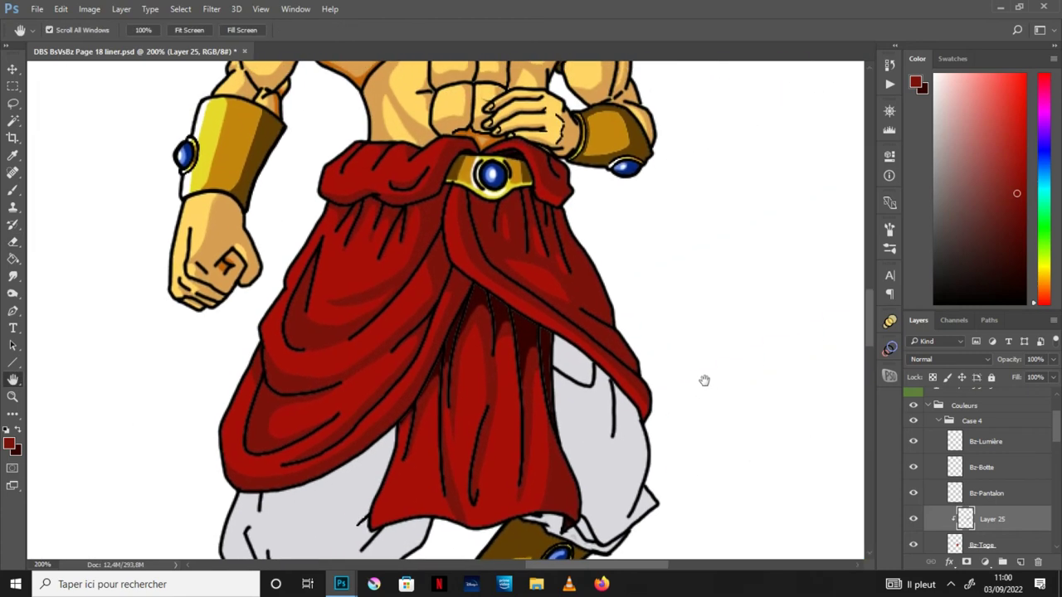
Step: Pick a darker red and brush thin shadows along the toga's central folds near the belt
{"action": "scroll", "coordinate": [664, 385], "scroll_direction": "up", "scroll_amount": 2}
{"action": "key", "text": "ctrl+plus"}
{"action": "key", "text": "b"}
{"action": "left_click", "coordinate": [517, 326], "text": "alt"}
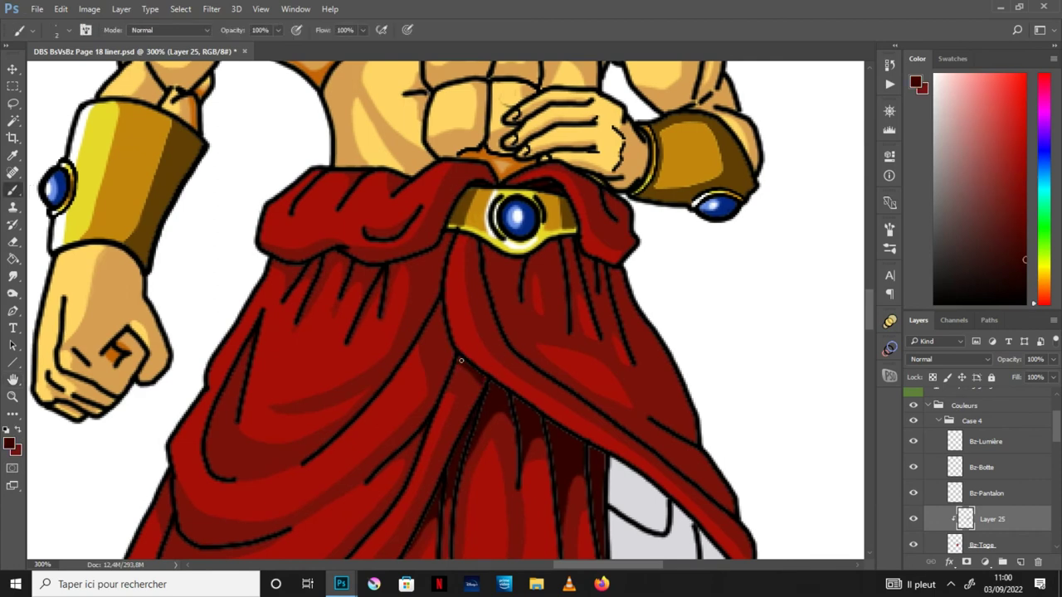
{"action": "left_click_drag", "start_coordinate": [447, 353], "coordinate": [448, 347]}
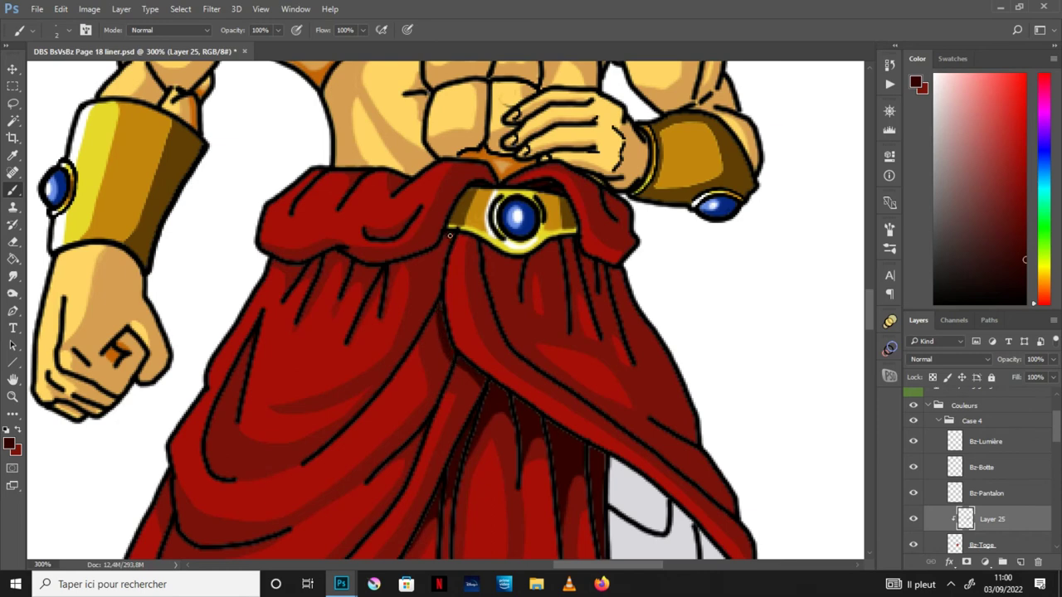
{"action": "left_click_drag", "start_coordinate": [400, 262], "coordinate": [391, 277]}
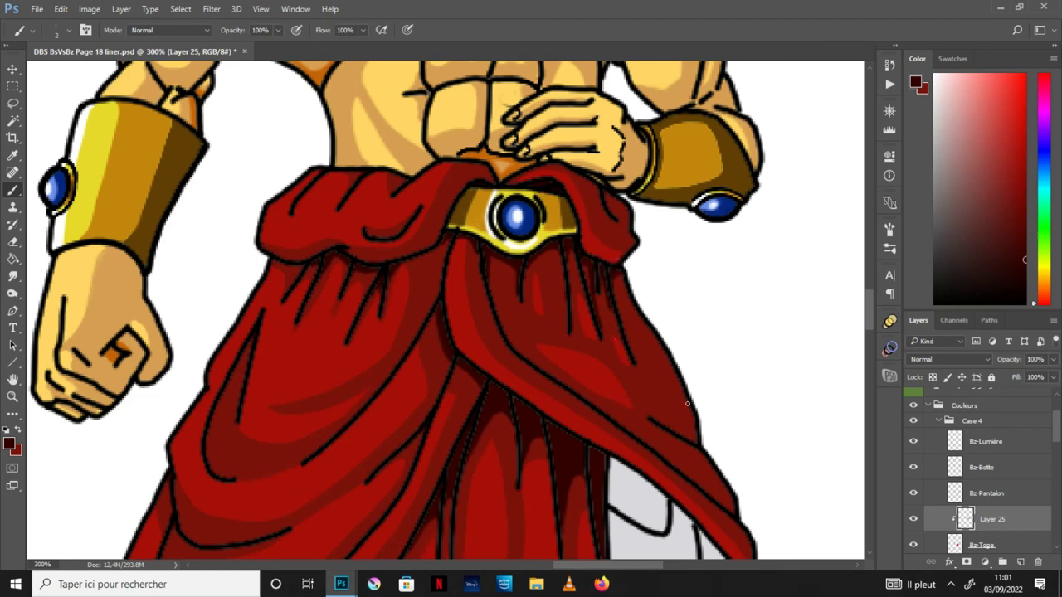
Step: Paint dark red shadows along the toga's lower-right edge and right-side folds
{"action": "left_click_drag", "start_coordinate": [673, 425], "coordinate": [690, 430]}
{"action": "left_click_drag", "start_coordinate": [631, 335], "coordinate": [462, 238]}
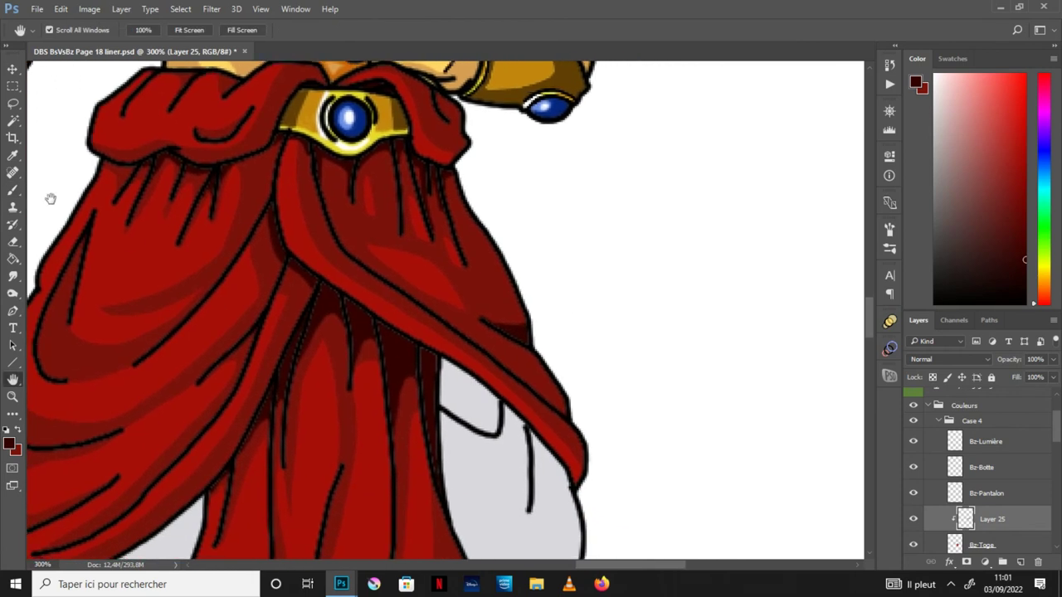
{"action": "key", "text": "space"}
{"action": "left_click_drag", "start_coordinate": [469, 262], "coordinate": [466, 256]}
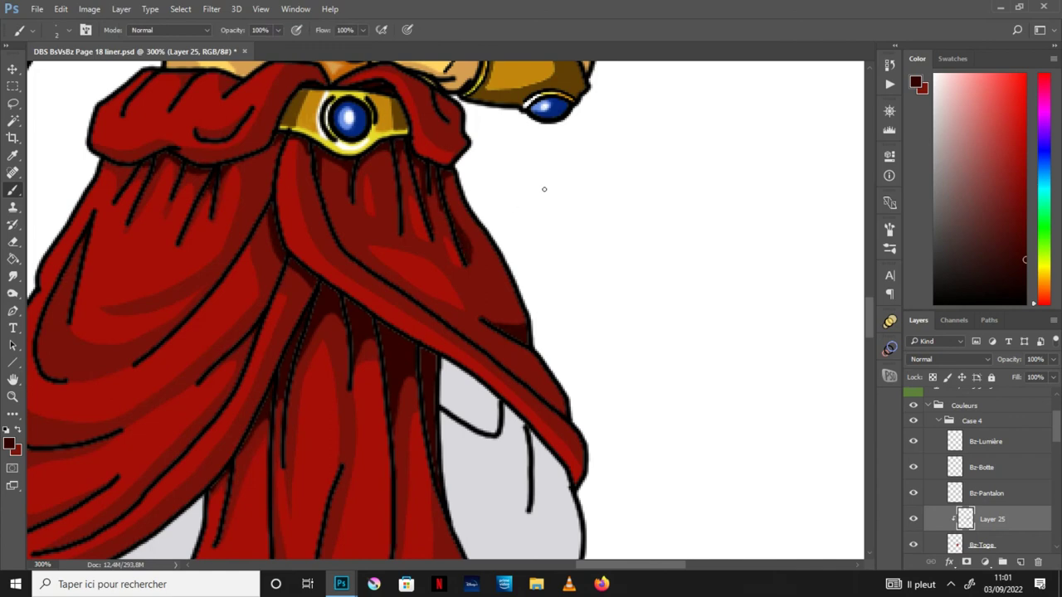
{"action": "mouse_move", "coordinate": [564, 402]}
{"action": "left_mouse_down"}
{"action": "mouse_move", "coordinate": [509, 368]}
{"action": "mouse_move", "coordinate": [540, 392]}
{"action": "left_mouse_up"}
{"action": "scroll", "coordinate": [491, 361], "scroll_direction": "down", "scroll_amount": 1}
{"action": "scroll", "coordinate": [491, 360], "scroll_direction": "down", "scroll_amount": 1}
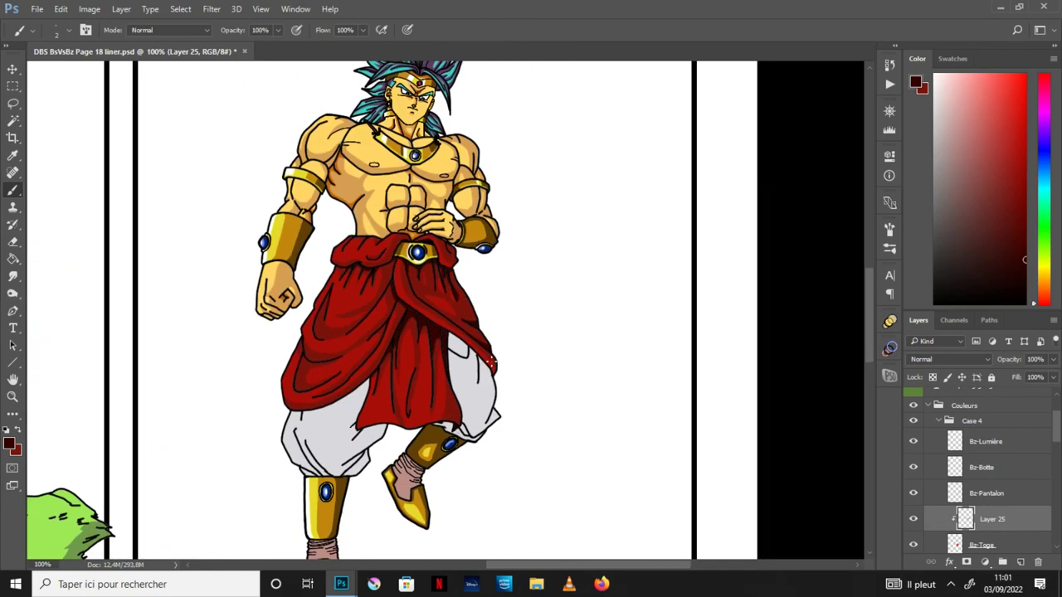
Step: Center Broly's panel in view and save the manga page with File > Save
{"action": "scroll", "coordinate": [491, 361], "scroll_direction": "down", "scroll_amount": 1}
{"action": "key", "text": "space"}
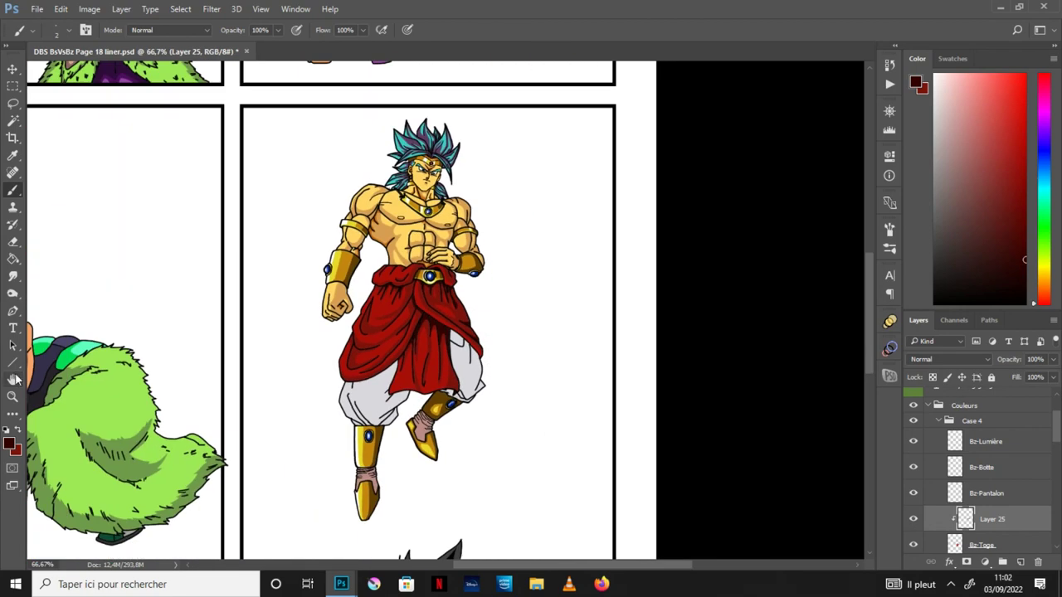
{"action": "left_click_drag", "start_coordinate": [609, 272], "coordinate": [610, 257]}
{"action": "left_click", "coordinate": [37, 9]}
{"action": "left_click", "coordinate": [67, 139]}
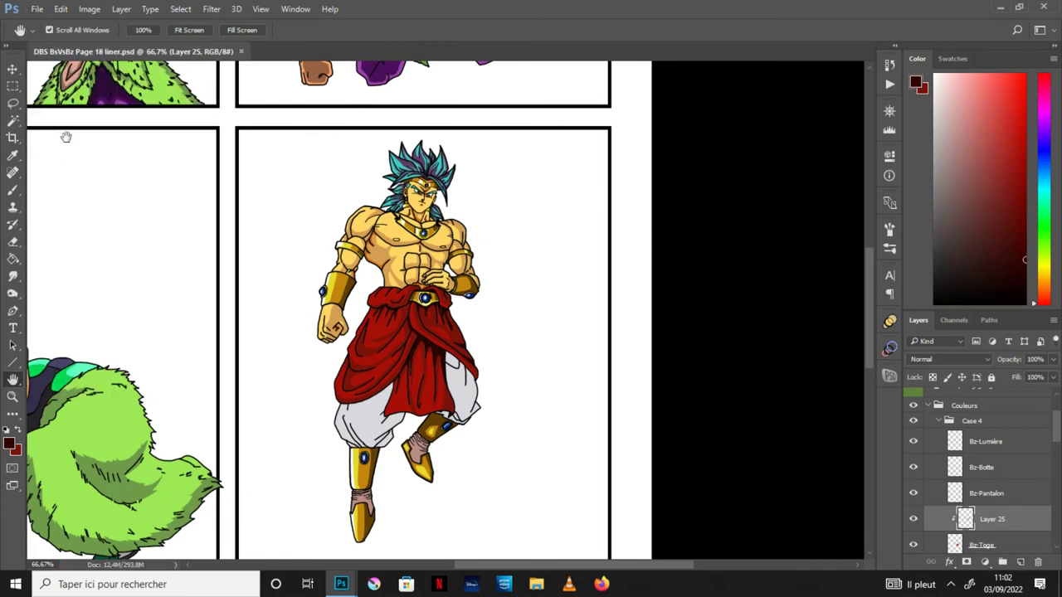